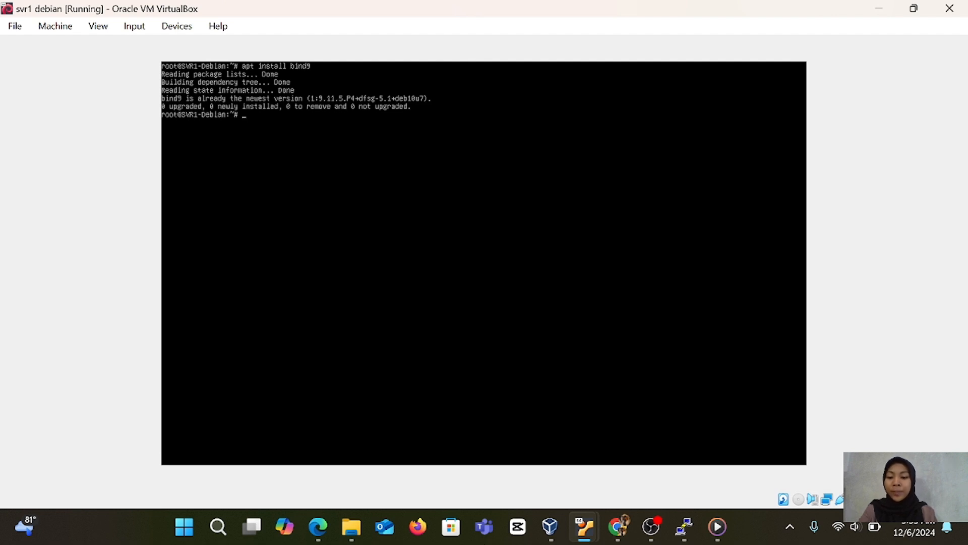
# Open the file /etc/default/bind9 in nano.
pyautogui.write('nano /et')
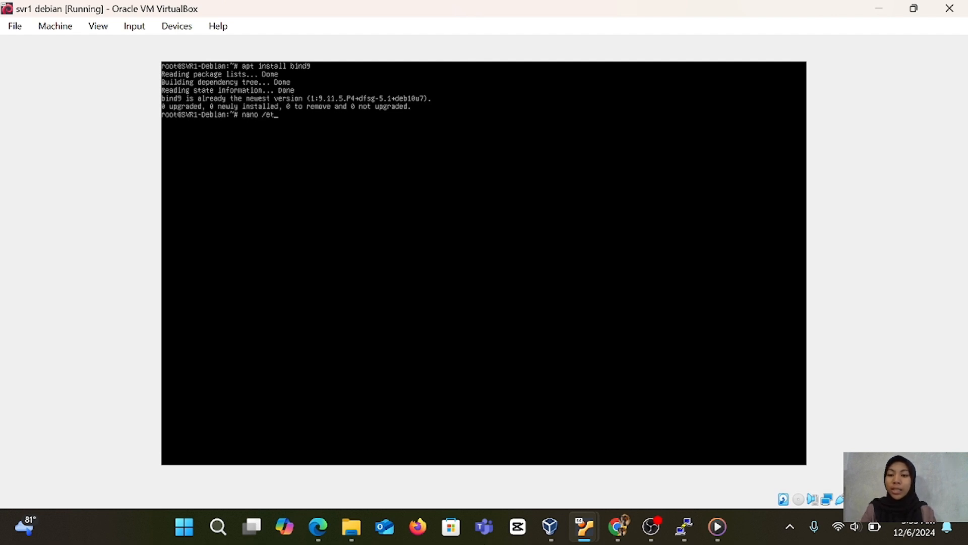
pyautogui.write('c/default')
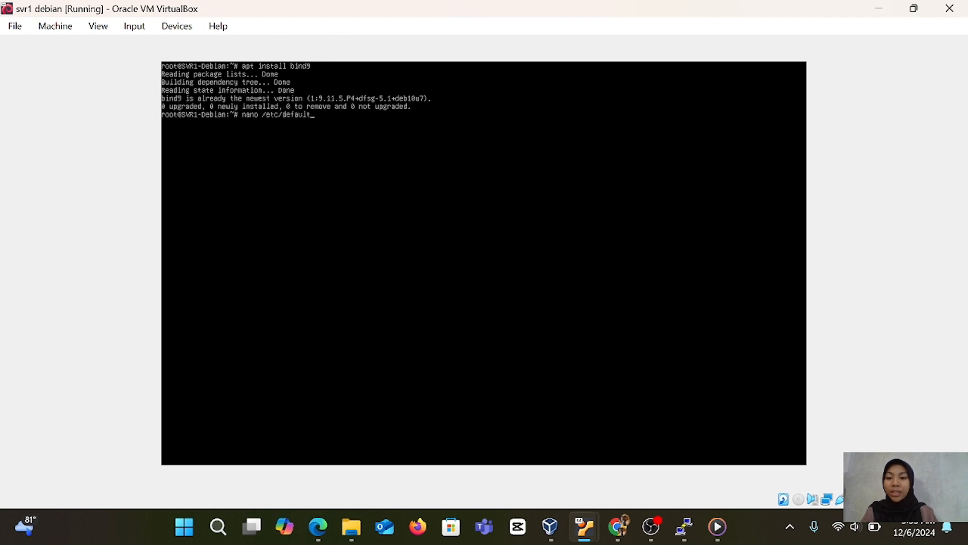
pyautogui.write('/bind9')
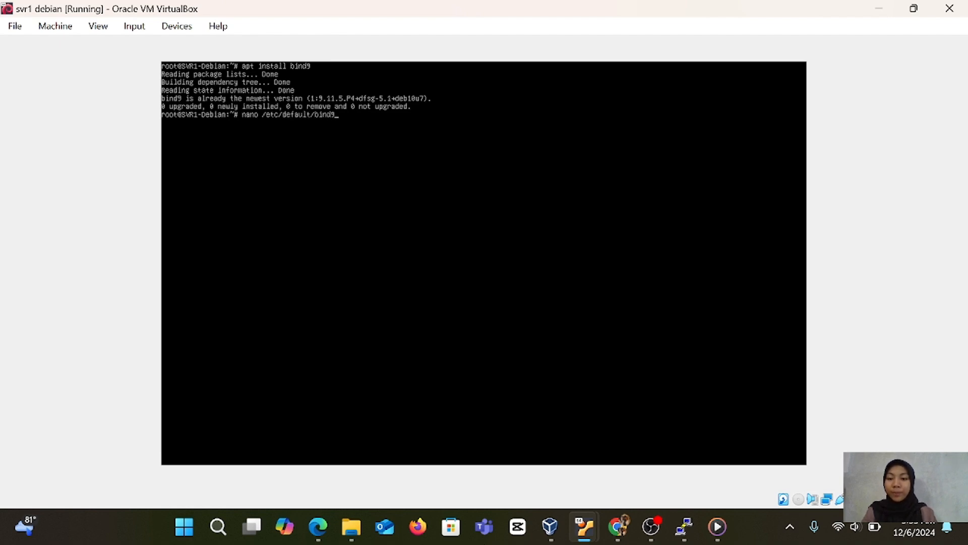
pyautogui.press('Return')
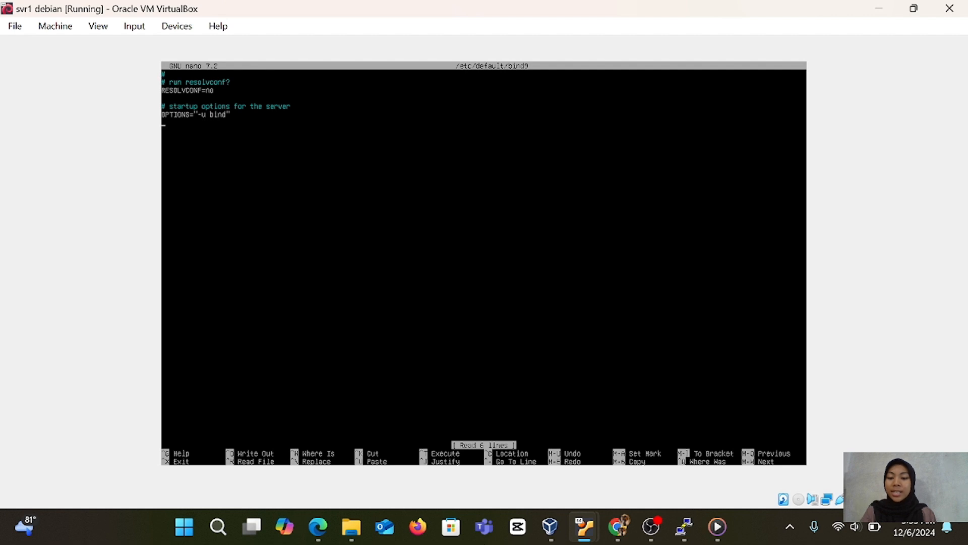
# Append -4 after "-u bind" in the OPTIONS line, save the file under the same name, and clear the terminal.
pyautogui.press('Right')
pyautogui.press('Right')
pyautogui.press('Right')
pyautogui.press('Right')
pyautogui.press('Right')
pyautogui.press('Right')
pyautogui.press('Right')
pyautogui.press('Right')
pyautogui.press('Right')
pyautogui.press('Right')
pyautogui.press('Right')
pyautogui.press('Right')
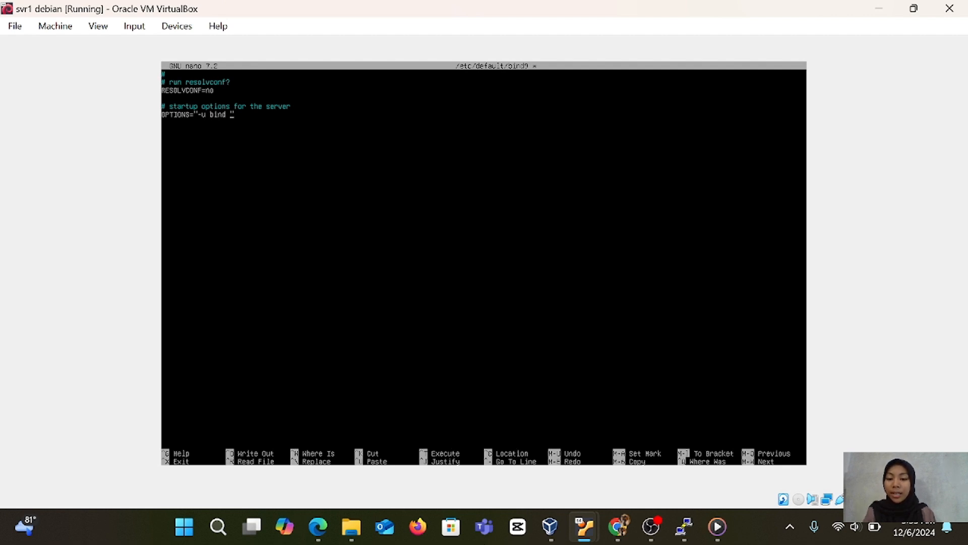
pyautogui.write('-4')
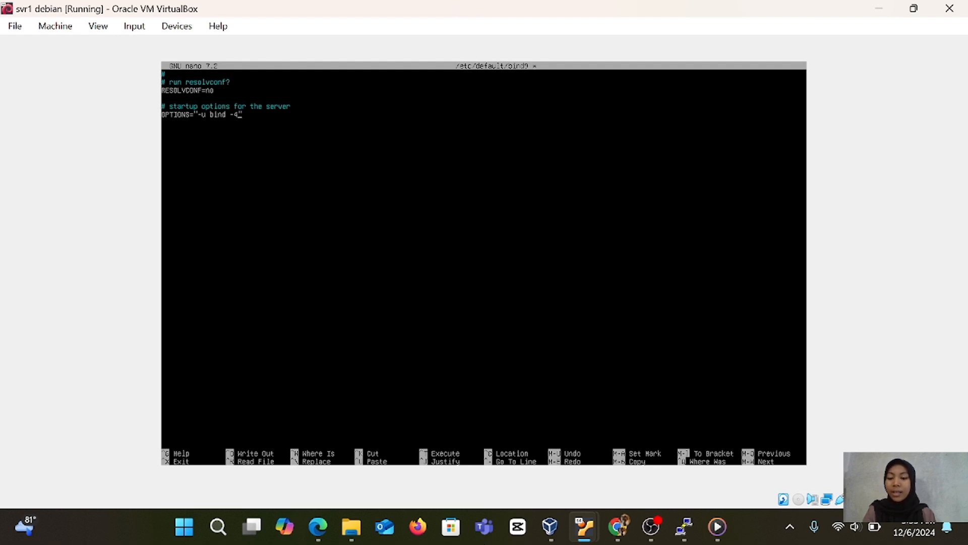
pyautogui.hotkey('ctrl', 'x')
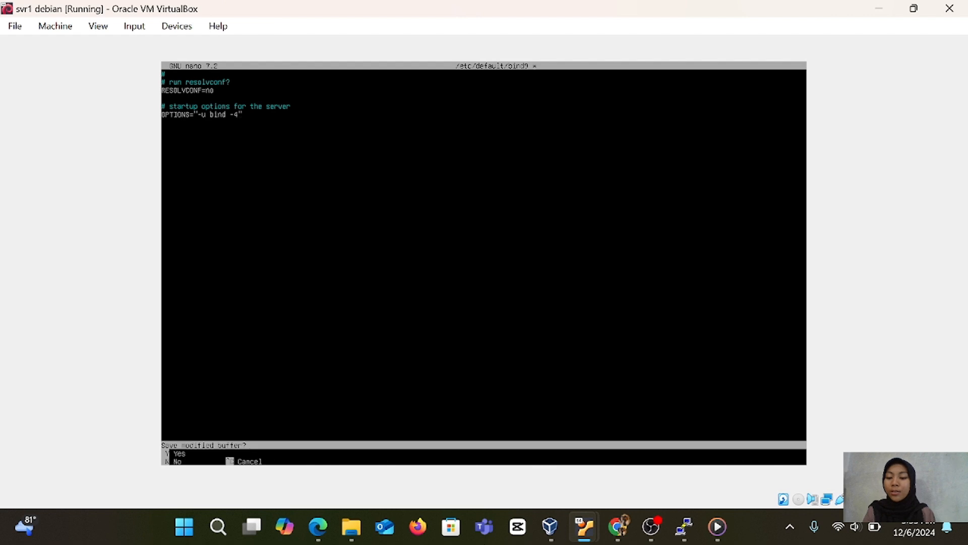
pyautogui.press('y')
pyautogui.press('Return')
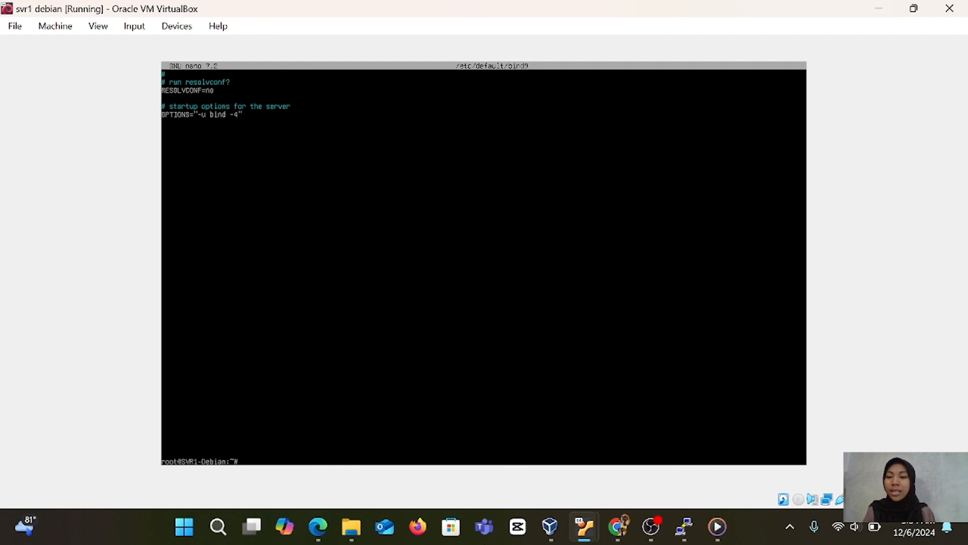
pyautogui.write('clear')
pyautogui.press('Return')
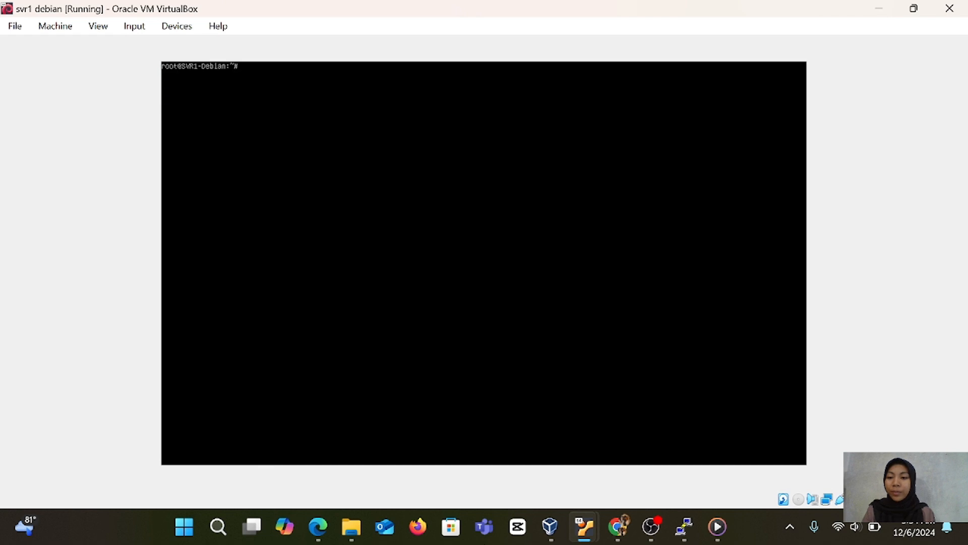
pyautogui.write('nano /et')
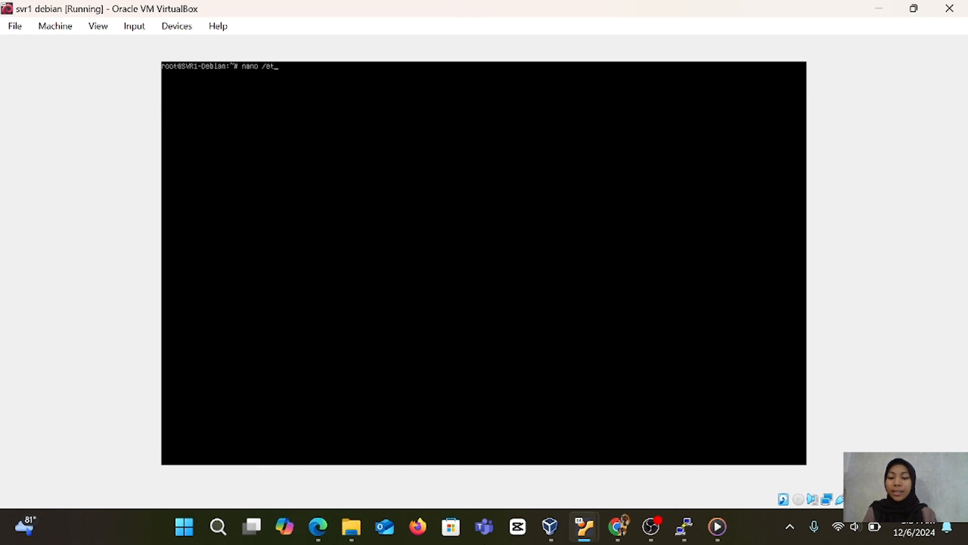
pyautogui.write('c')
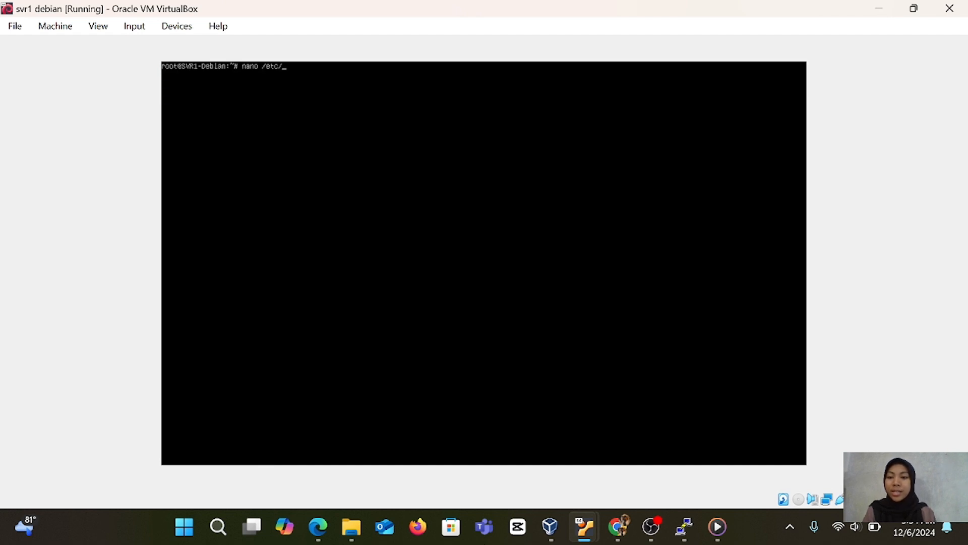
pyautogui.write('/bind9')
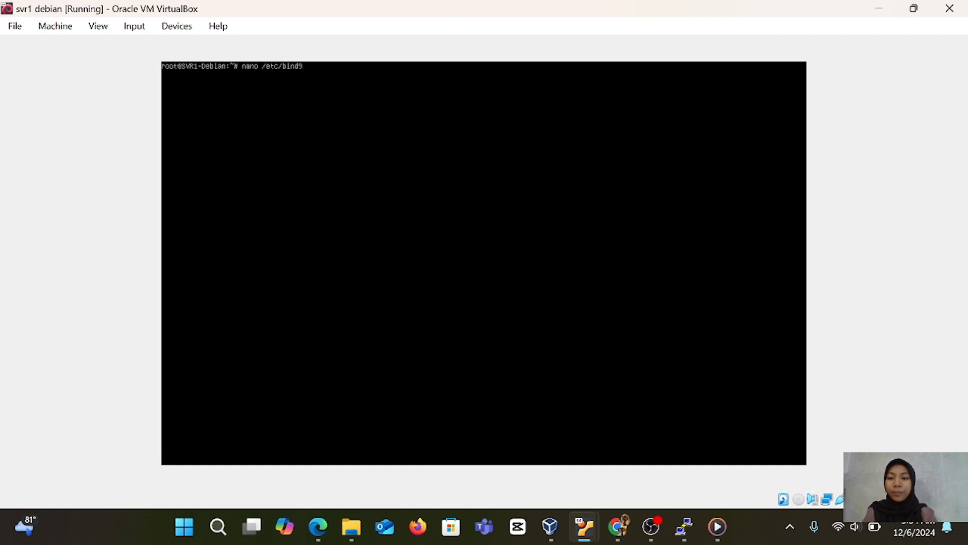
pyautogui.write('/named.conf')
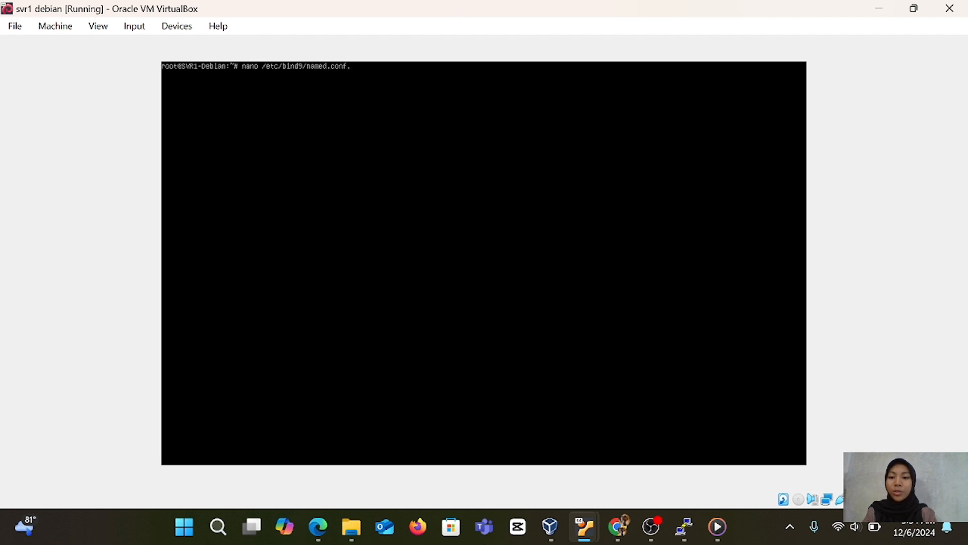
pyautogui.write('.op')
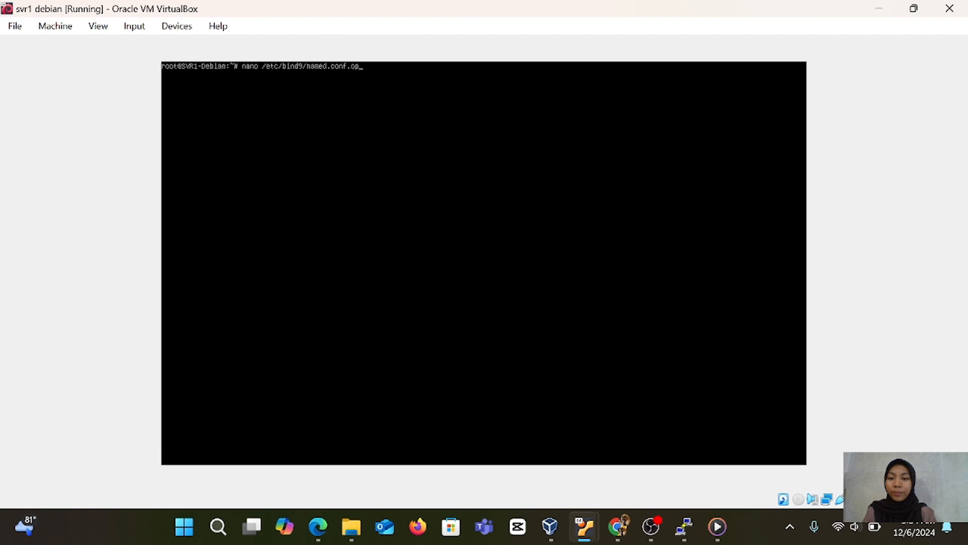
pyautogui.write('tions')
pyautogui.press('Return')
pyautogui.hotkey('ctrl', 'x')
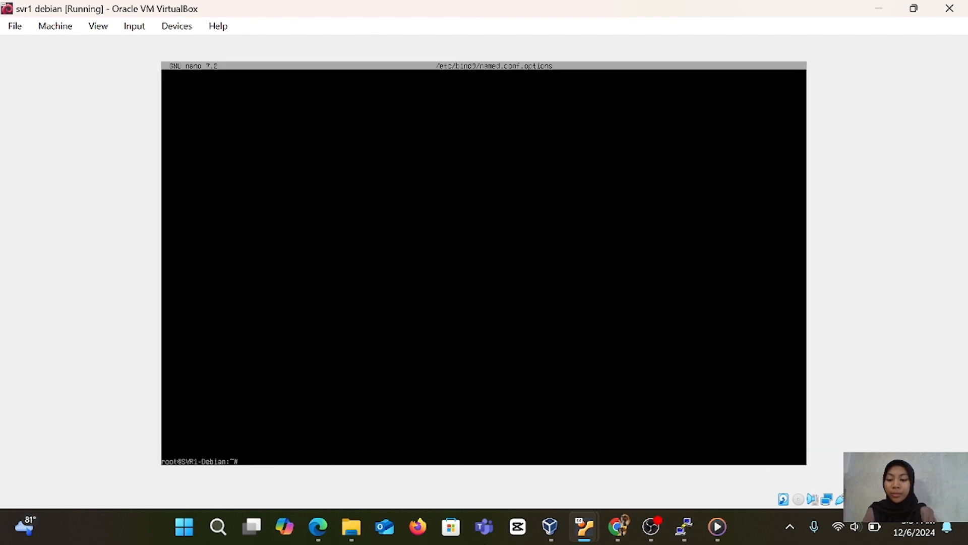
# Open the file /etc/bind/named.conf.options in nano.
pyautogui.press('Up')
pyautogui.press('Up')
pyautogui.press('Up')
pyautogui.press('Up')
pyautogui.press('Up')
pyautogui.press('Up')
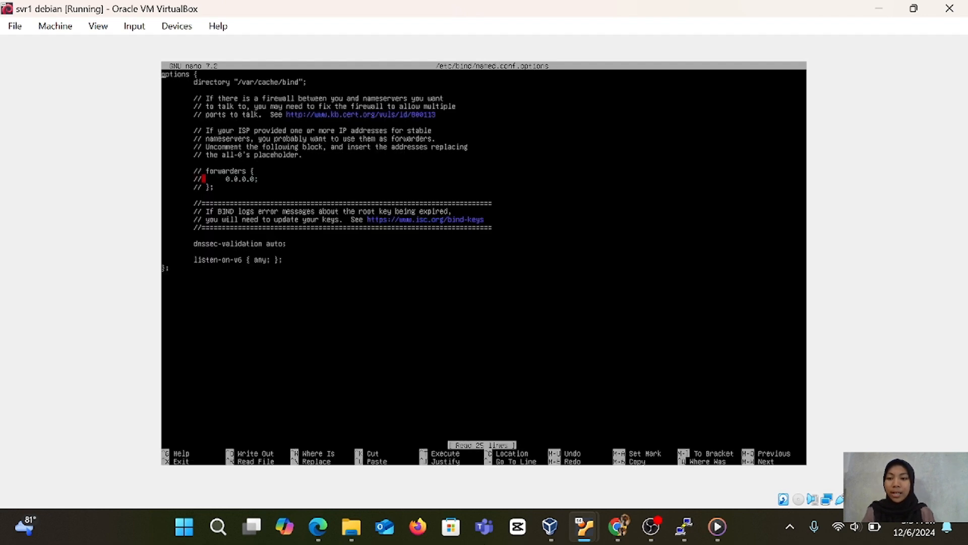
# Insert blank lines above the options block and start an access list there with the line "acl internal-network {".
pyautogui.press('Return')
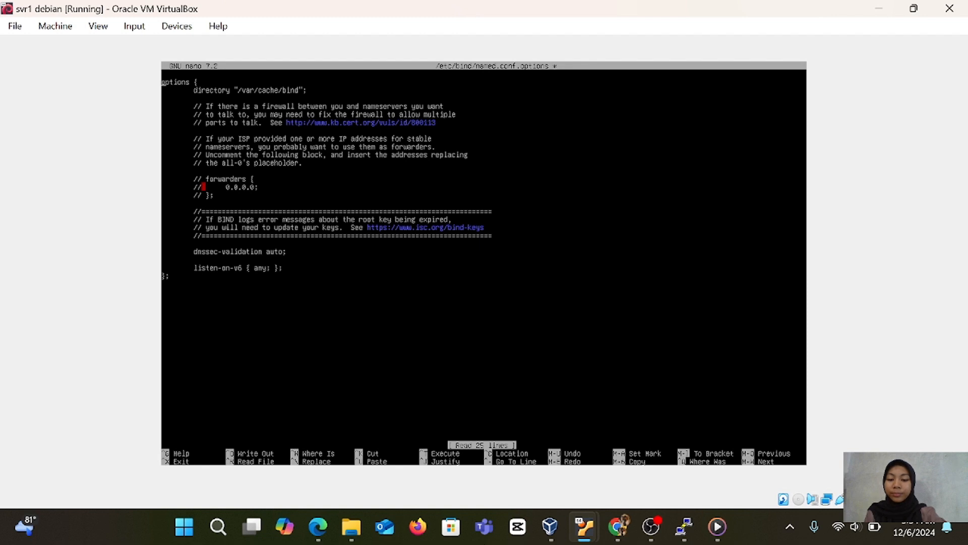
pyautogui.press('Return')
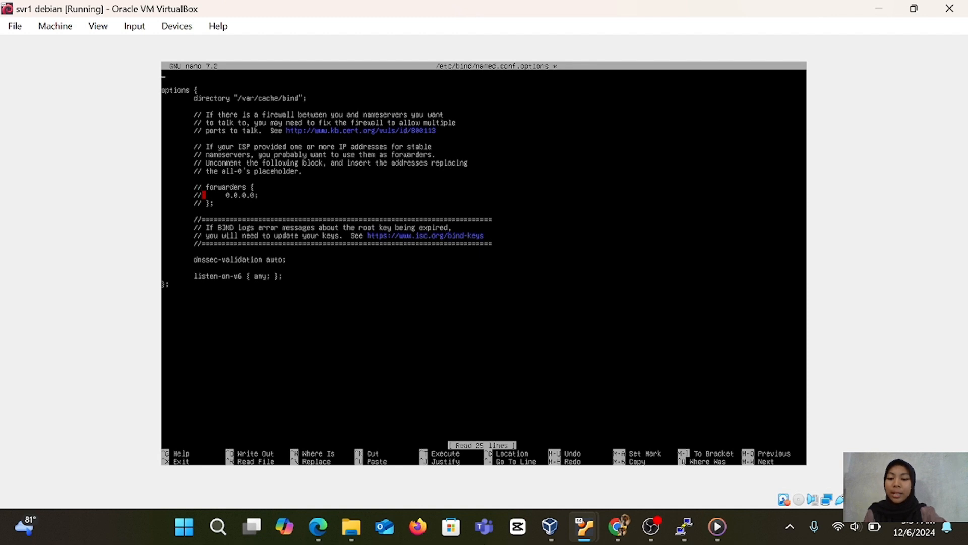
pyautogui.write('acl')
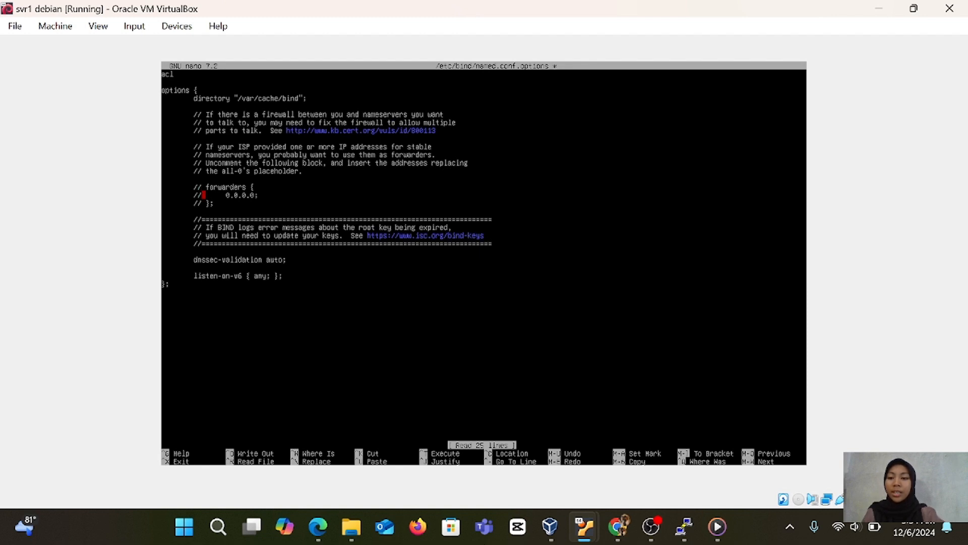
pyautogui.write(' in')
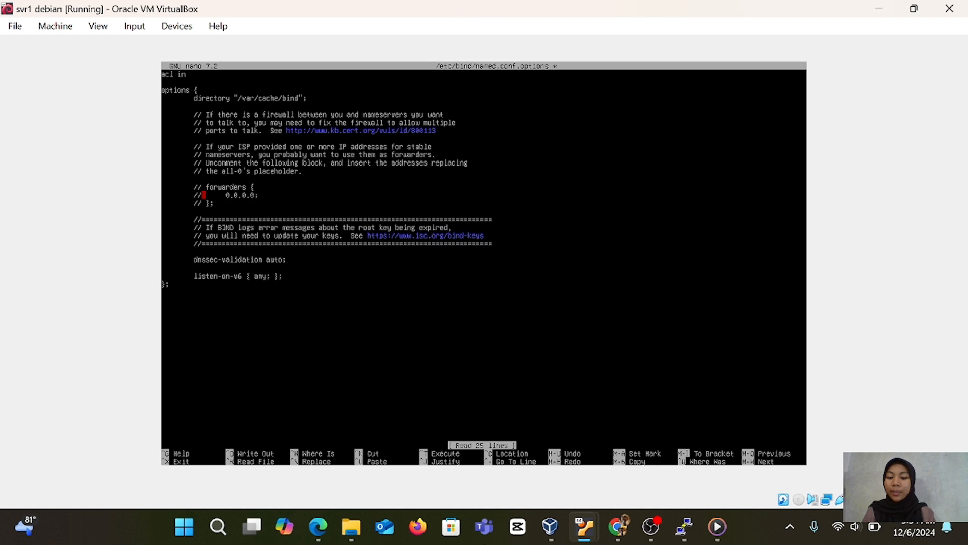
pyautogui.write('ternal-network')
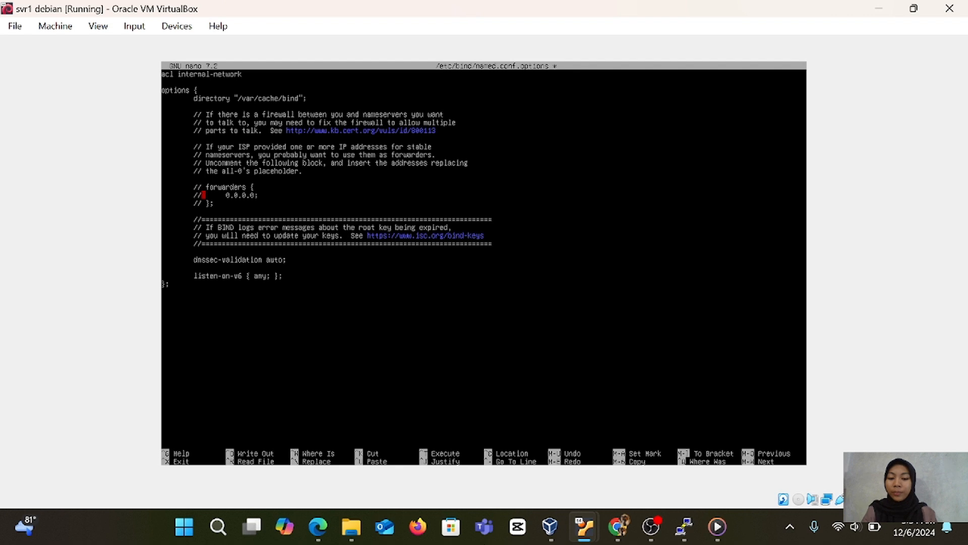
pyautogui.write(' {')
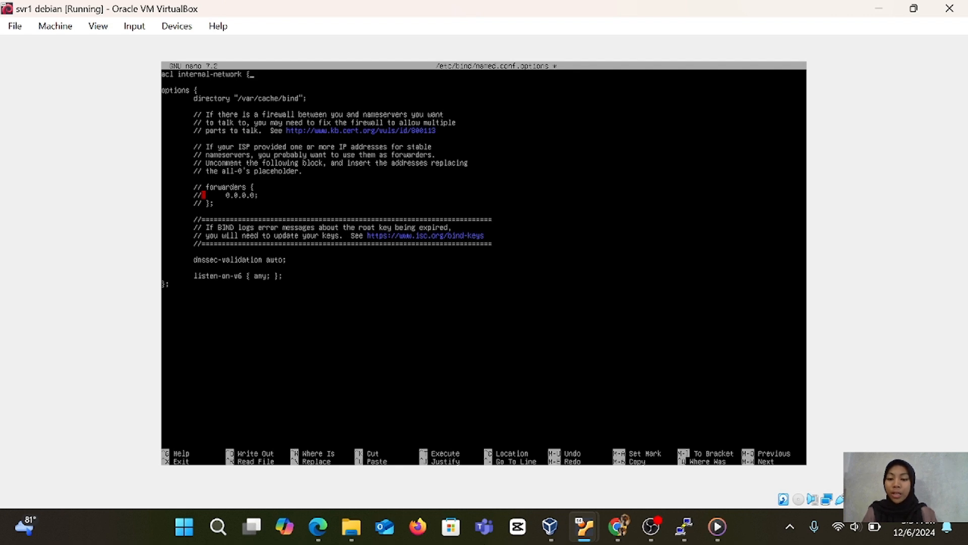
# Add the indented entry 172.16.1.11; to the internal-network access list and close the block with };.
pyautogui.press('Return')
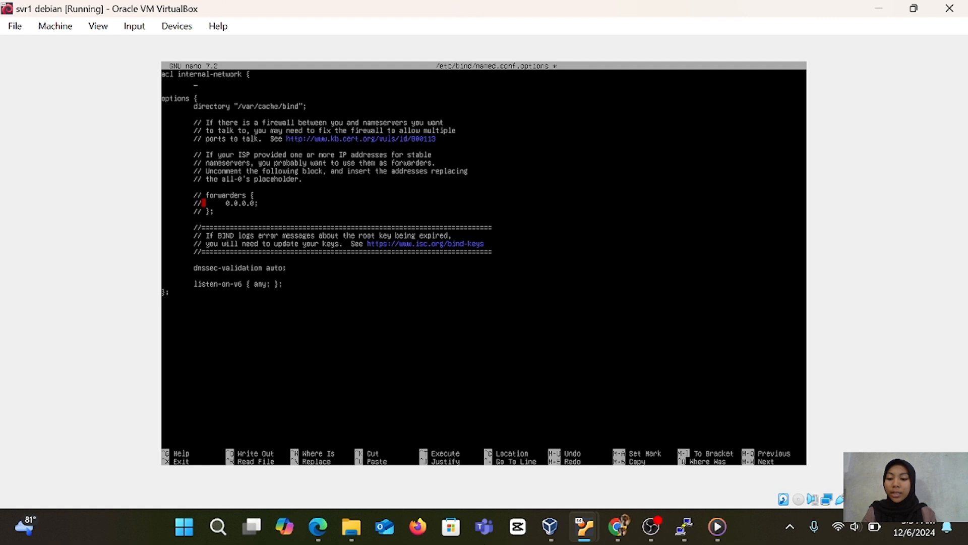
pyautogui.press('Tab')
pyautogui.write('172')
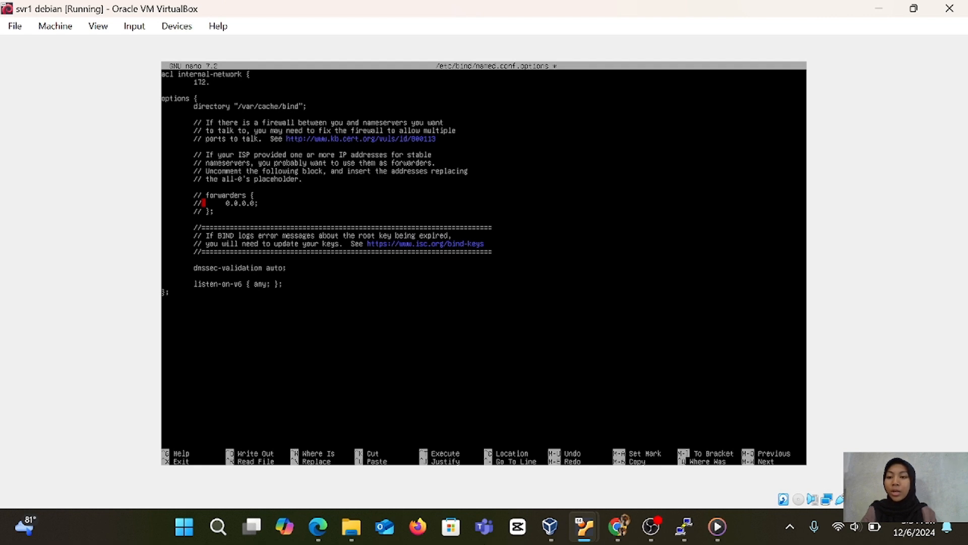
pyautogui.write('.16')
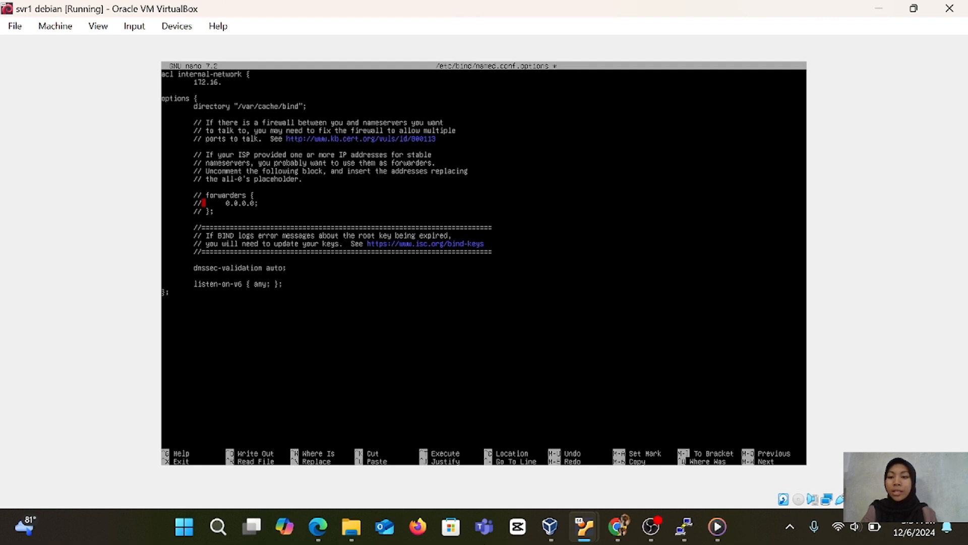
pyautogui.write('.1.11;')
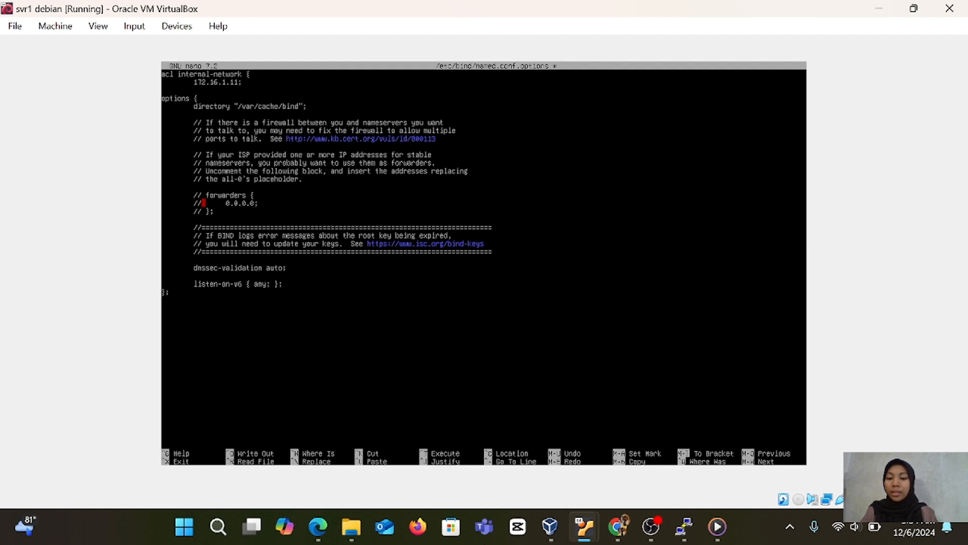
pyautogui.press('Return')
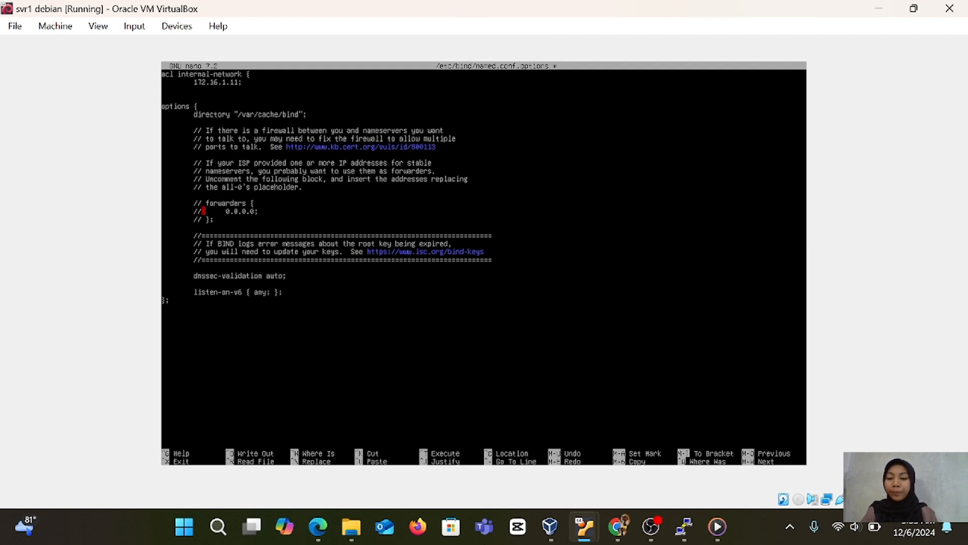
pyautogui.press('Return')
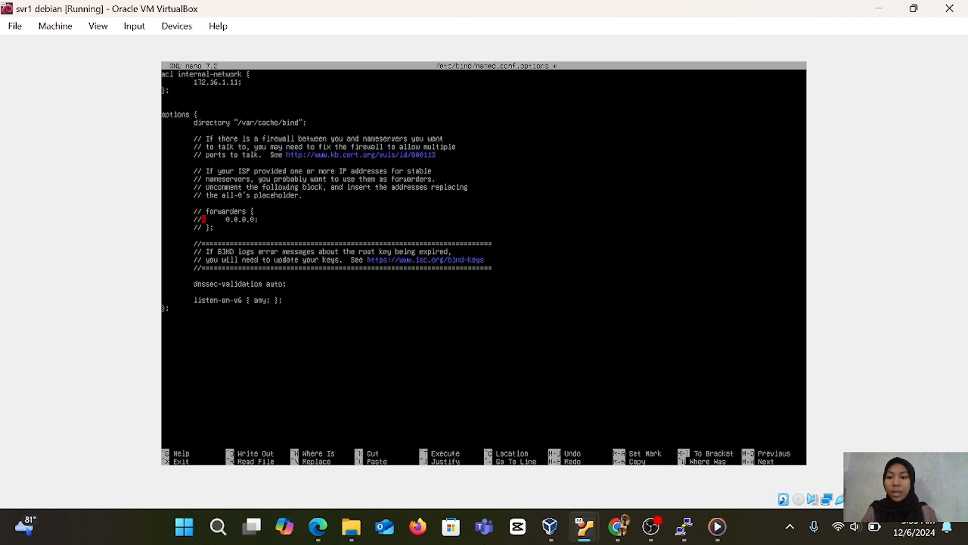
pyautogui.write(';')
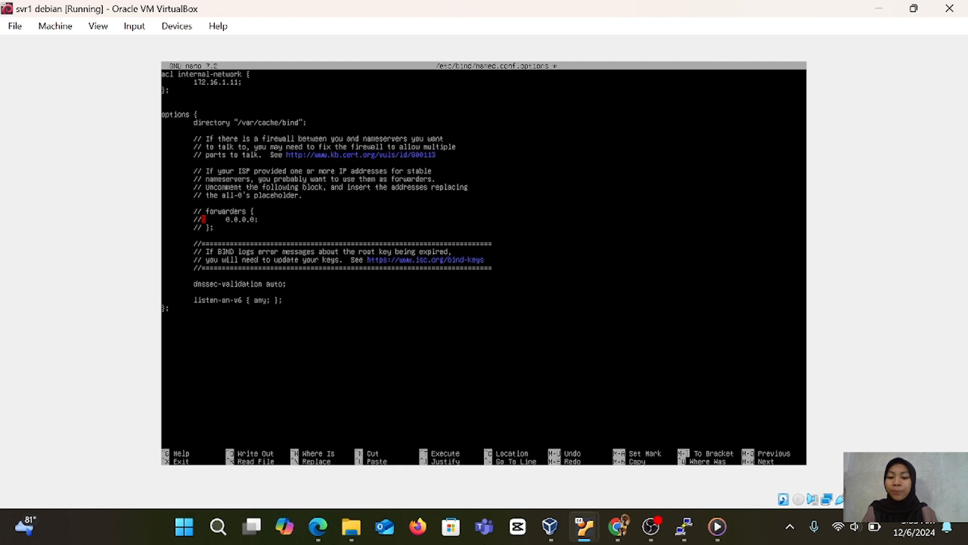
# Add the line "recursion yes;" below the directory line in the options block, separated by a blank line.
pyautogui.press('Return')
pyautogui.press('Return')
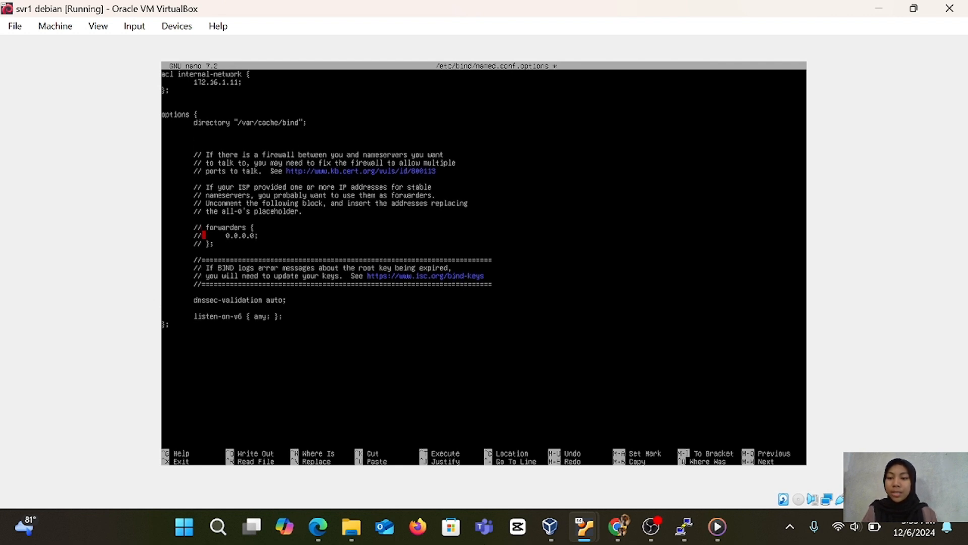
pyautogui.write('recur')
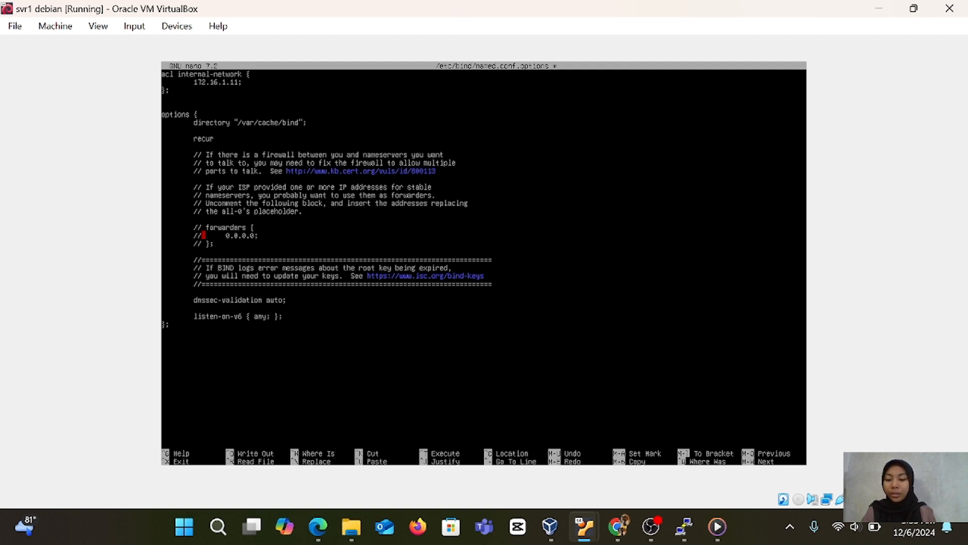
pyautogui.write('sio')
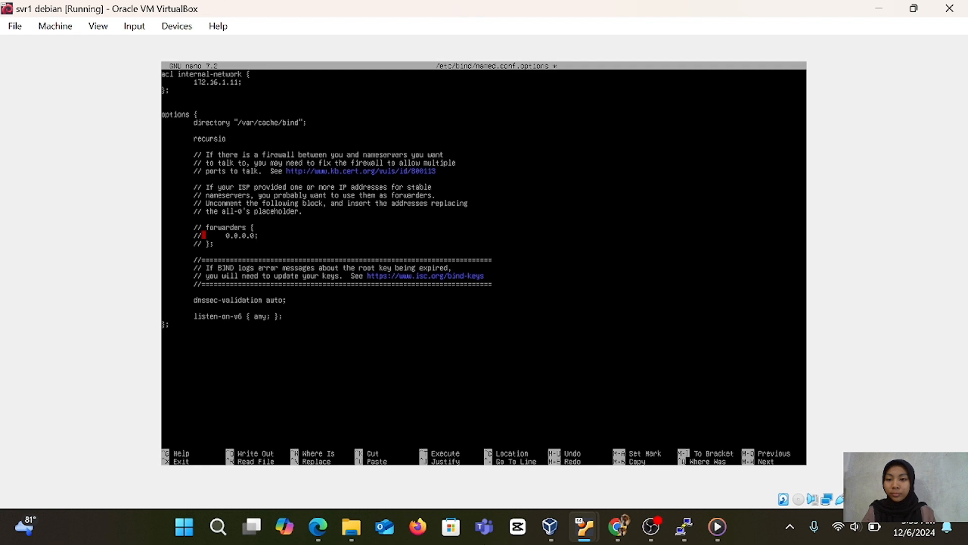
pyautogui.write('n')
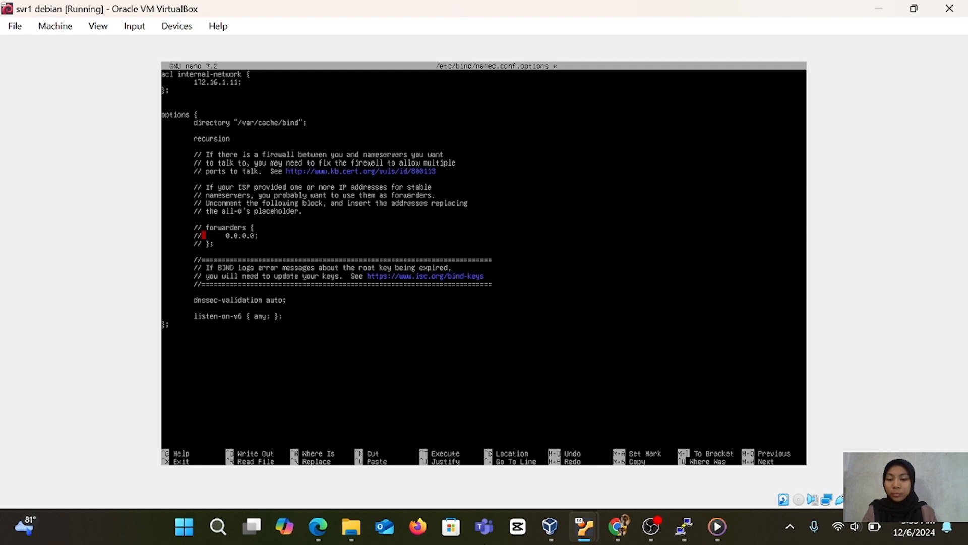
pyautogui.write(' yes;')
# Add the line "allow-query { internal-network; };" below the recursion line in the options block.
pyautogui.press('Return')
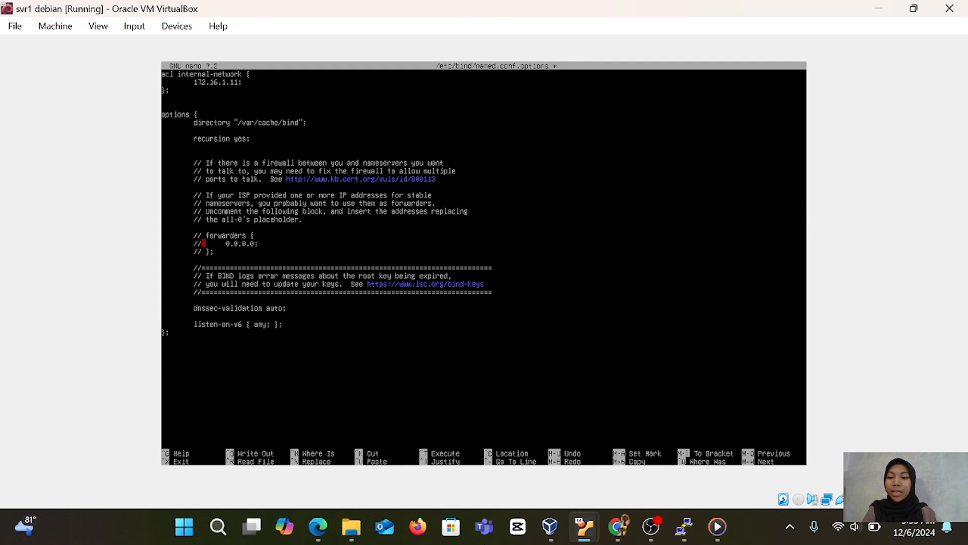
pyautogui.write('allow-query')
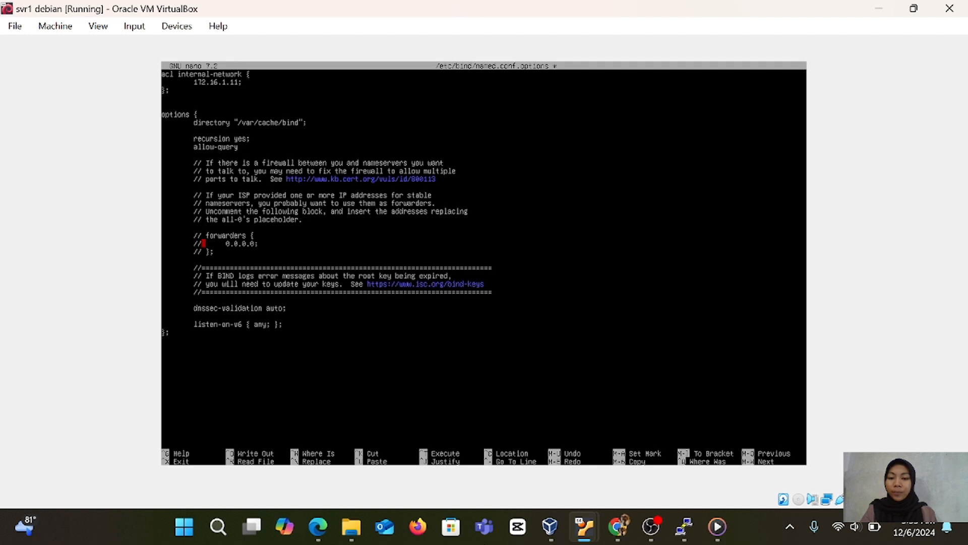
pyautogui.write(' {')
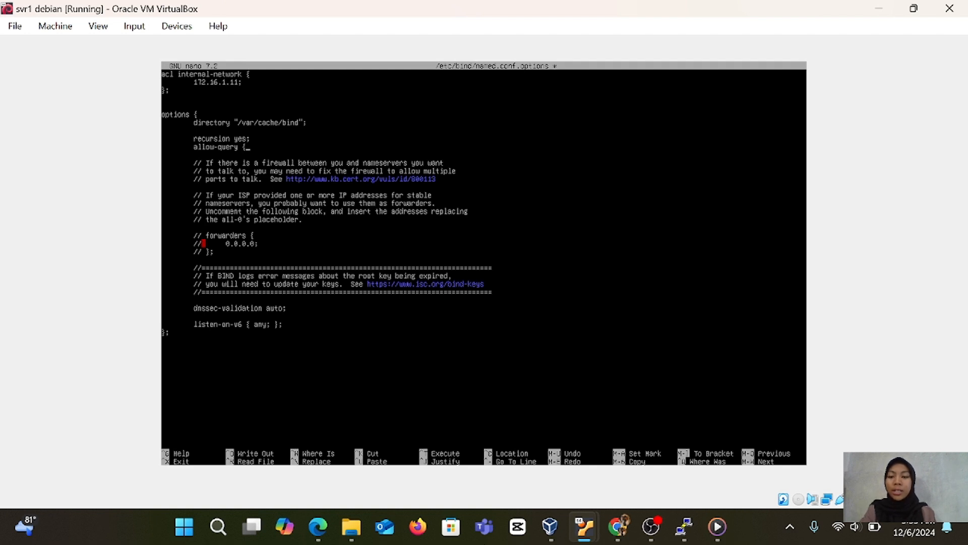
pyautogui.write(' internal-network')
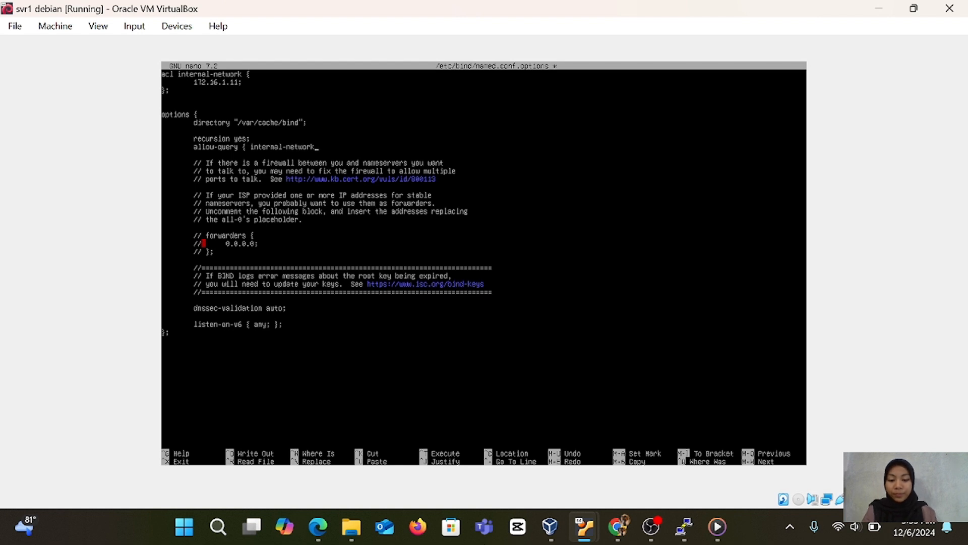
pyautogui.write(';')
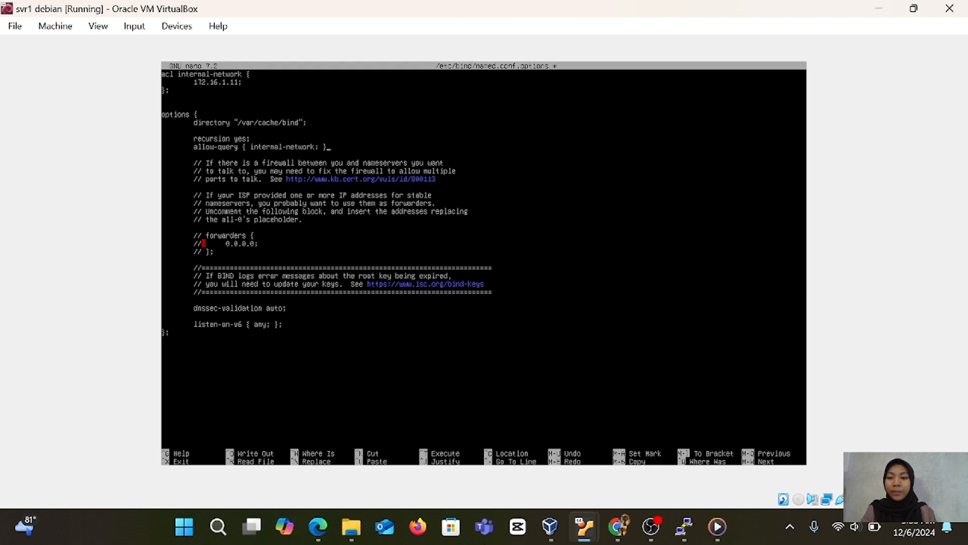
pyautogui.write(' };')
# Add the line "dnssec-enable yes;" directly above the dnssec-validation line and set dnssec-validation to yes.
pyautogui.write('dn')
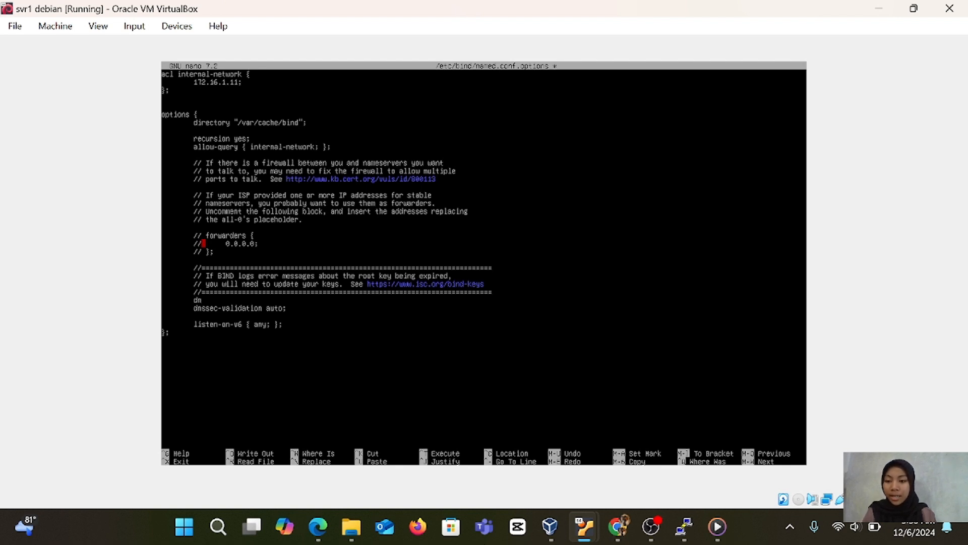
pyautogui.write('sse')
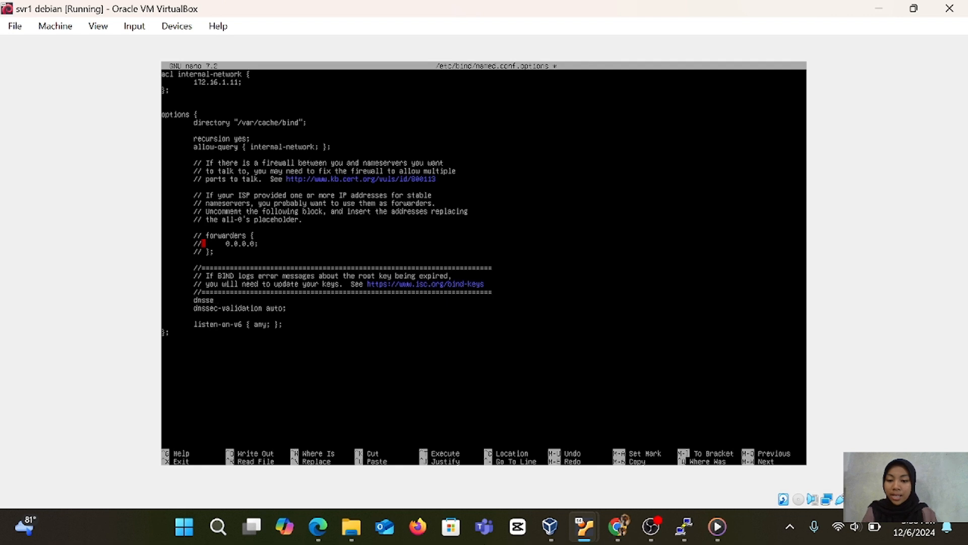
pyautogui.write('c-enable yes;')
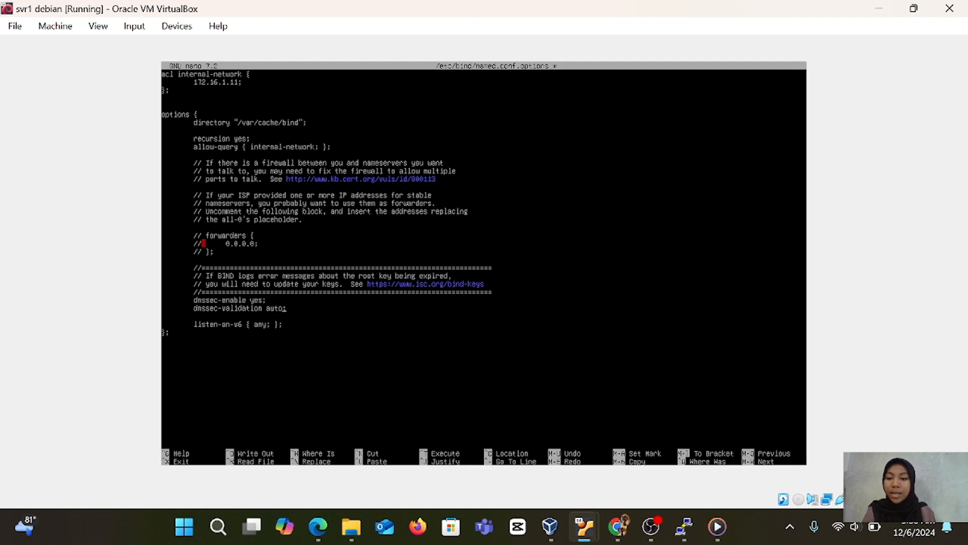
pyautogui.press('BackSpace')
pyautogui.press('BackSpace')
pyautogui.press('BackSpace')
pyautogui.press('BackSpace')
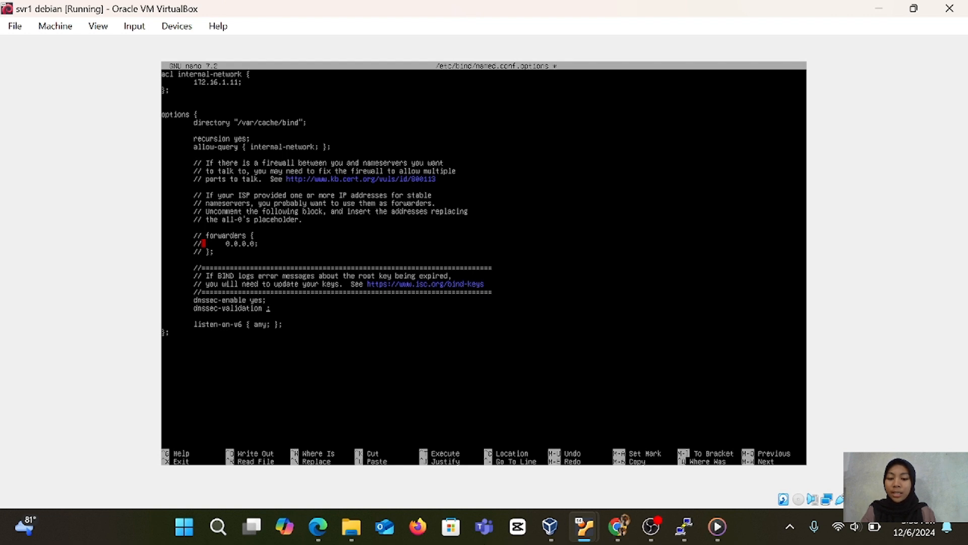
pyautogui.write('yes')
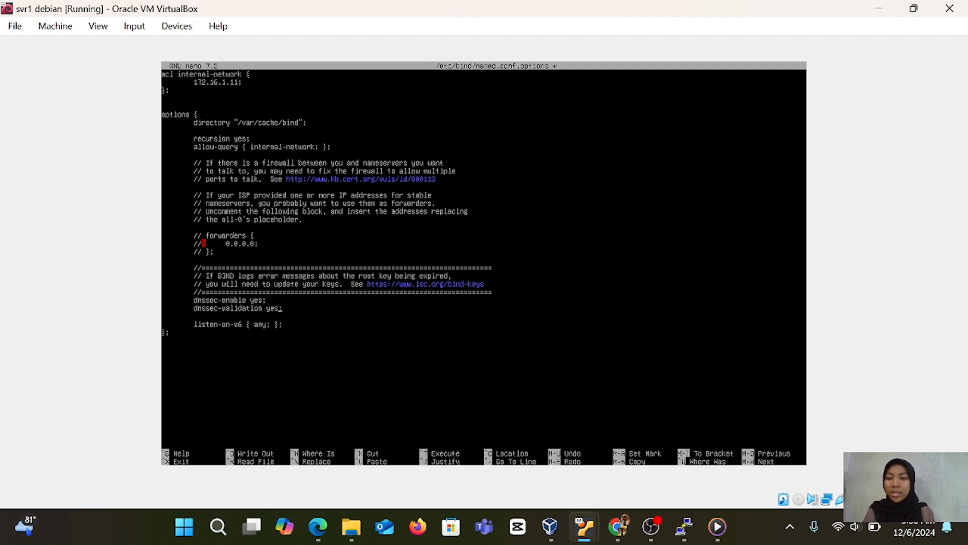
# Save the changes to /etc/bind/named.conf.options and exit nano.
pyautogui.hotkey('ctrl', 'x')
pyautogui.press('y')
pyautogui.press('Return')
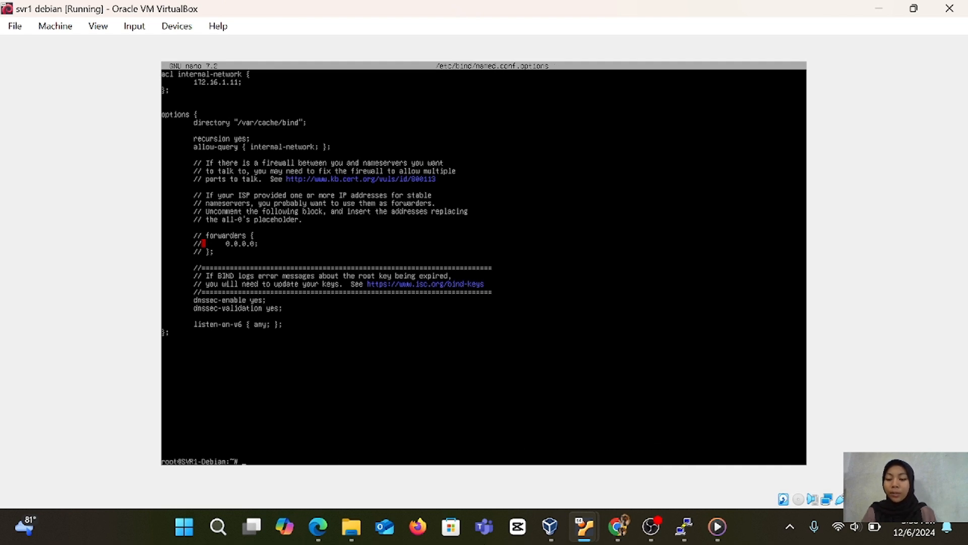
# Clear the terminal screen and check the BIND configuration syntax with named-checkconf.
pyautogui.write('named')
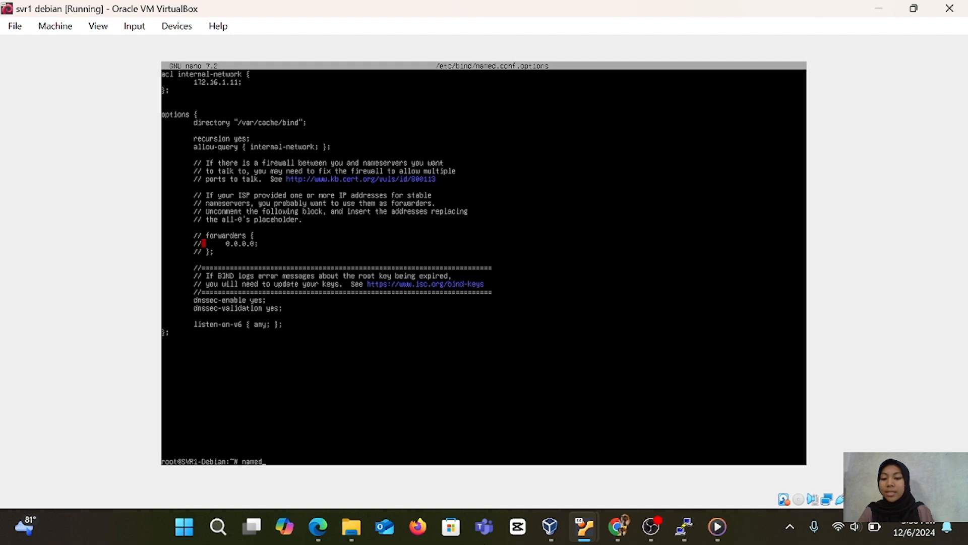
pyautogui.press('BackSpace')
pyautogui.press('BackSpace')
pyautogui.press('BackSpace')
pyautogui.press('BackSpace')
pyautogui.press('BackSpace')
pyautogui.write('clear')
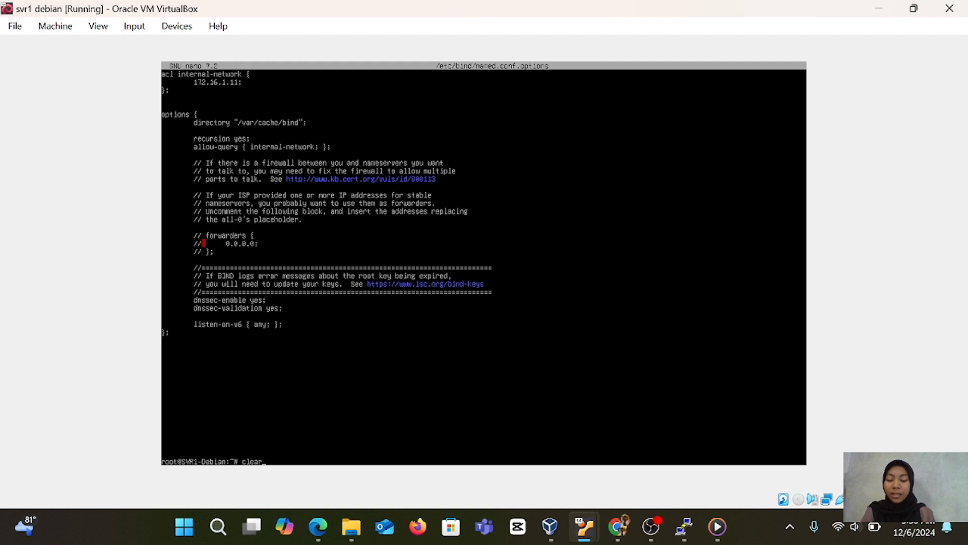
pyautogui.press('Return')
pyautogui.write('named-chec')
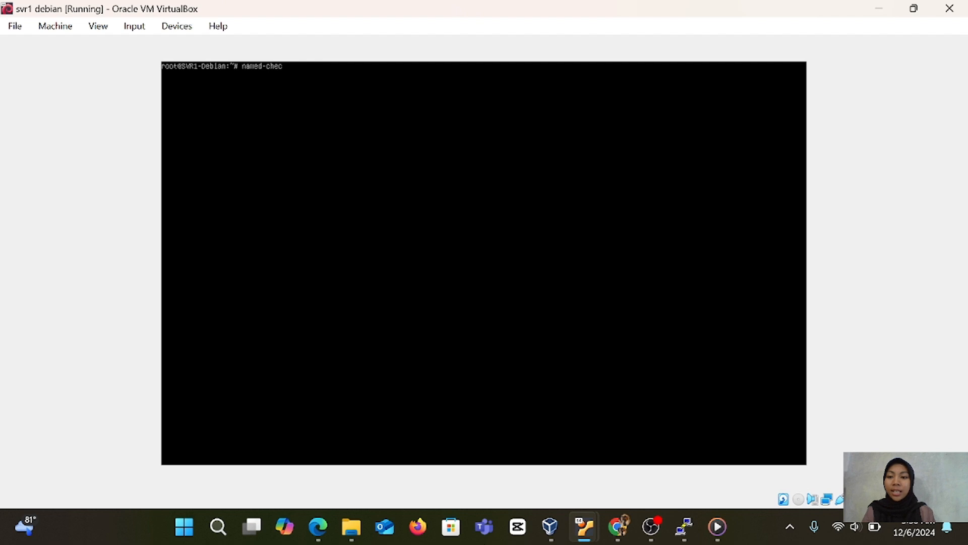
pyautogui.write('kconf')
pyautogui.press('Return')
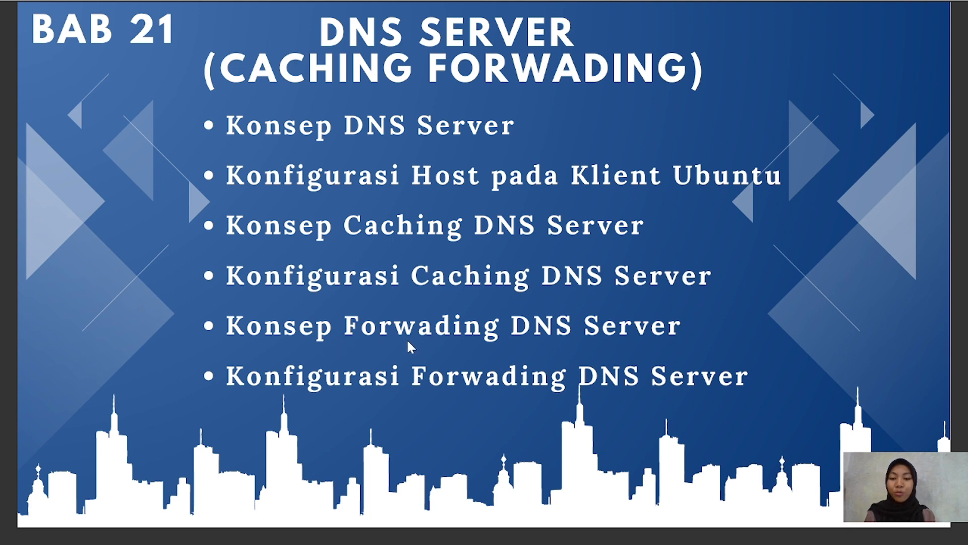
pyautogui.click(655, 345)
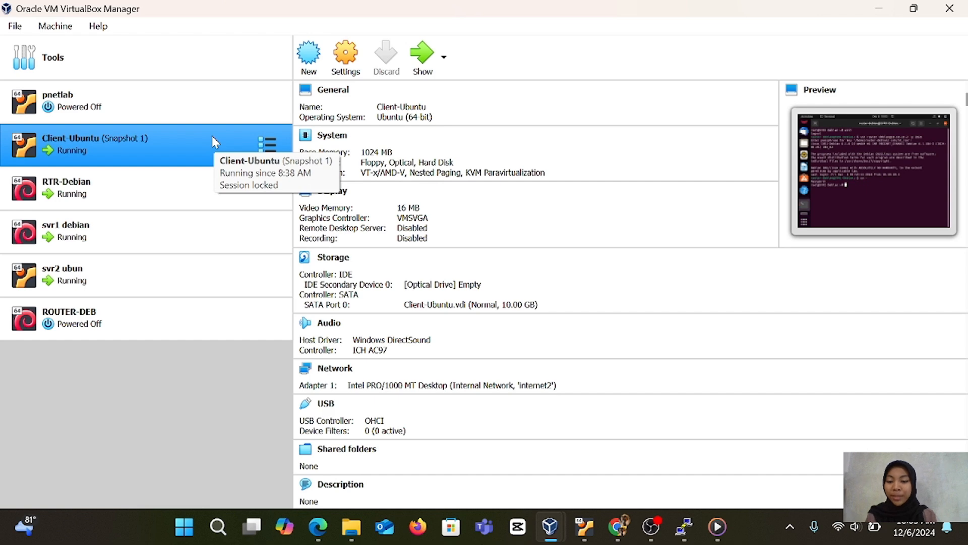
# Show the running Client-Ubuntu virtual machine and review the SSH login command and root prompt in its terminal.
pyautogui.click(415, 70)
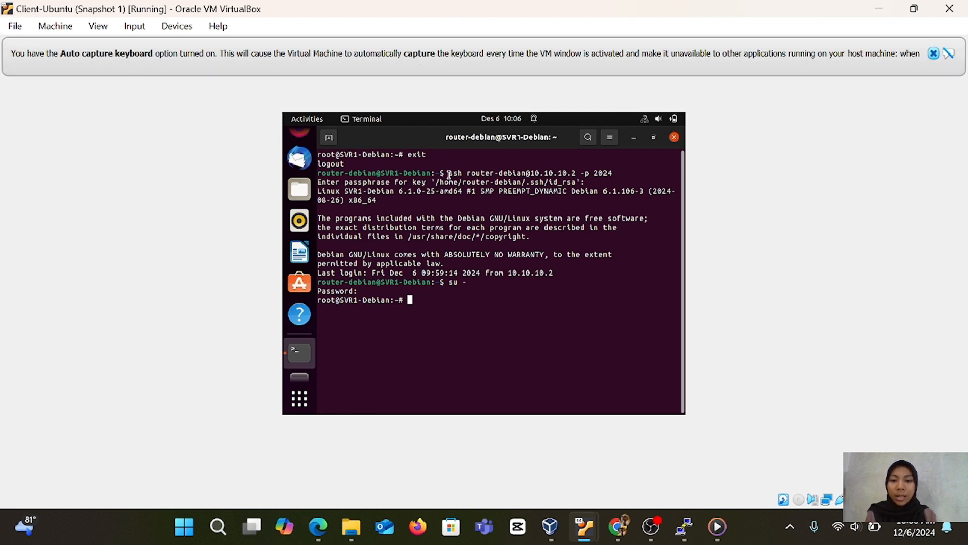
pyautogui.moveTo(449, 174); pyautogui.dragTo(615, 172)
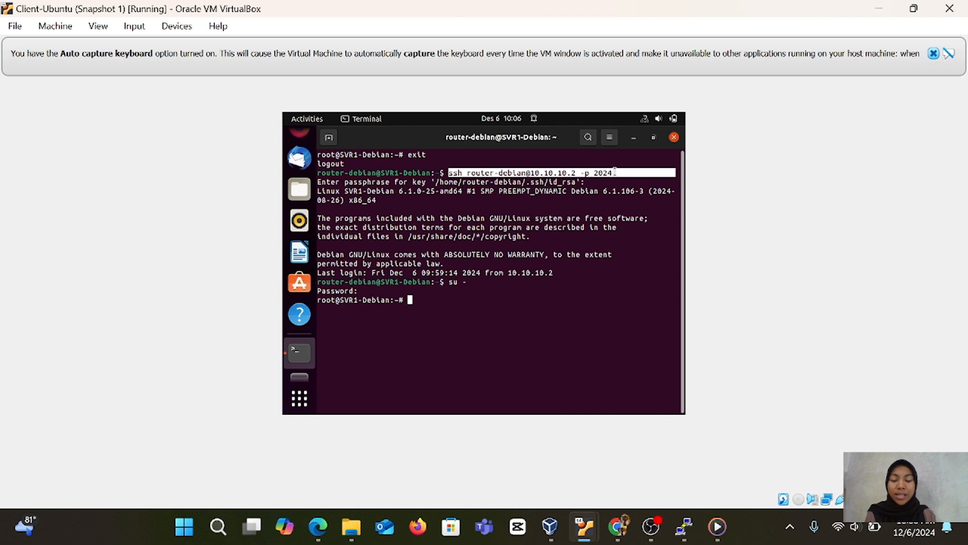
pyautogui.click(615, 172)
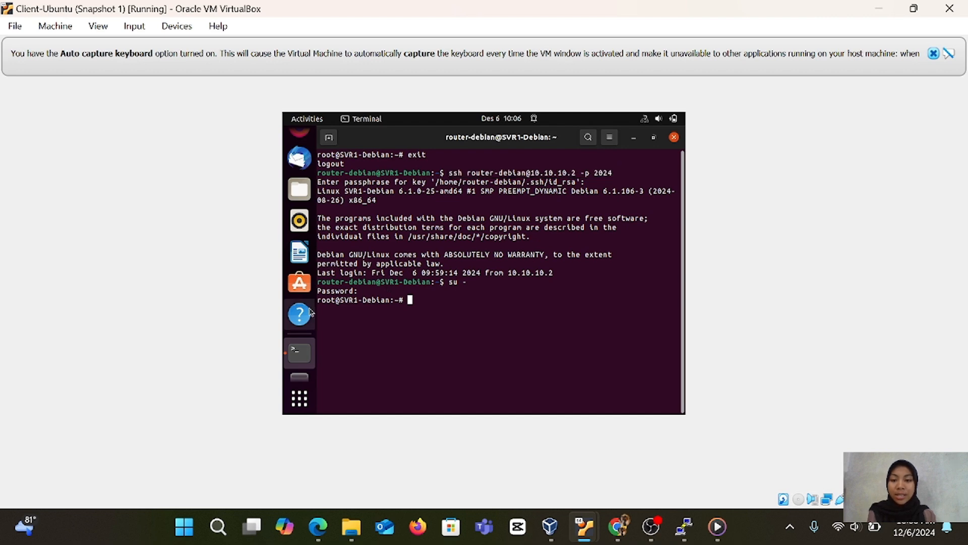
pyautogui.moveTo(319, 300); pyautogui.dragTo(396, 300)
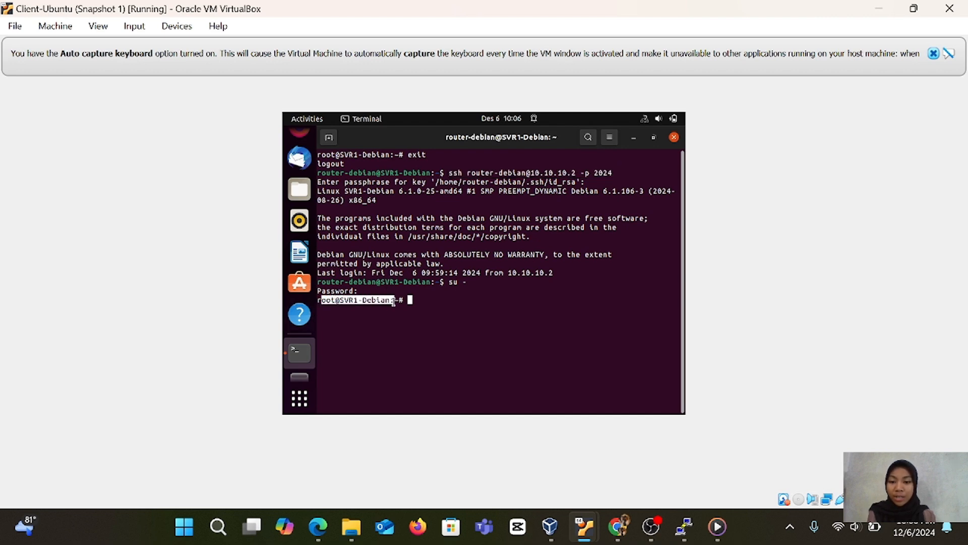
pyautogui.click(396, 300)
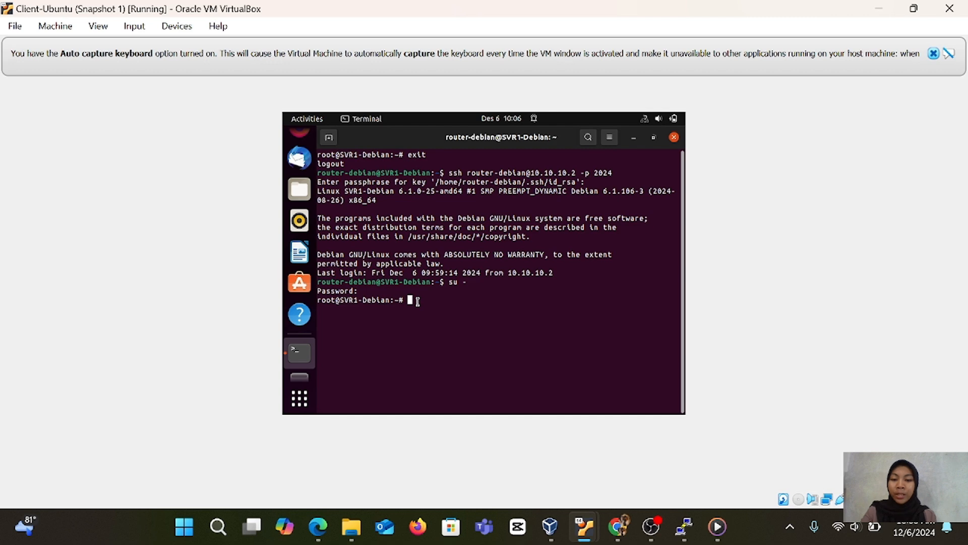
# Open /etc/bind/named.conf.options in nano from the root session on SVR1-Debian.
pyautogui.write('na')
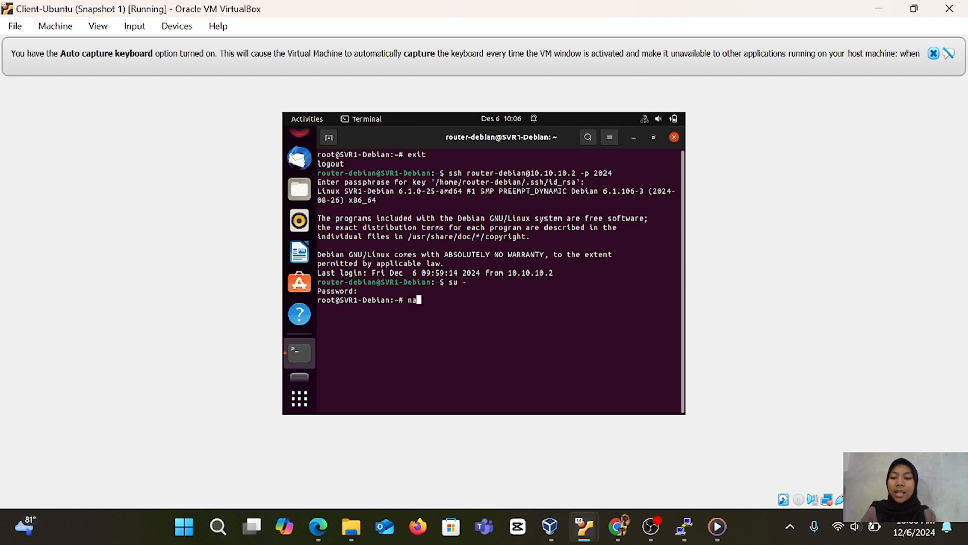
pyautogui.write('no /etc')
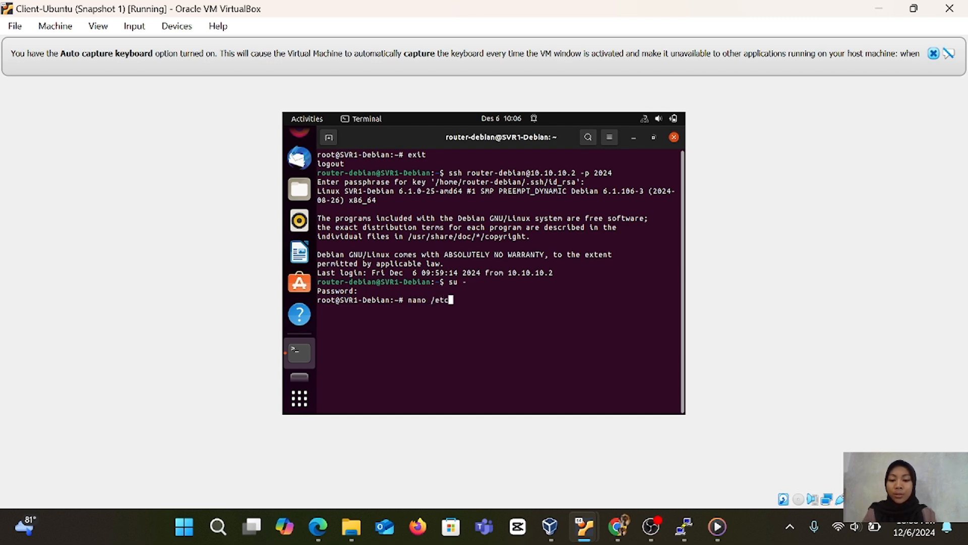
pyautogui.write('/bind/')
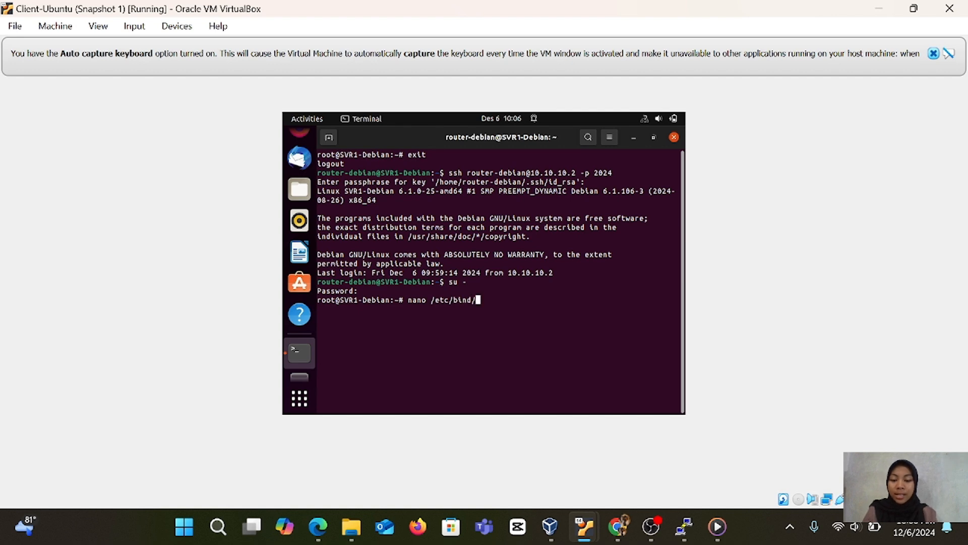
pyautogui.write('named.conf.options')
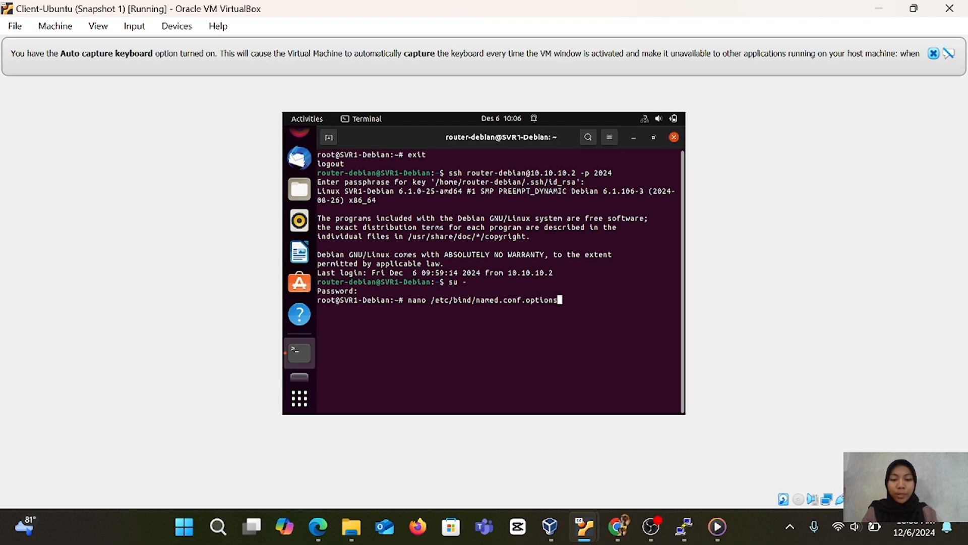
pyautogui.press('Return')
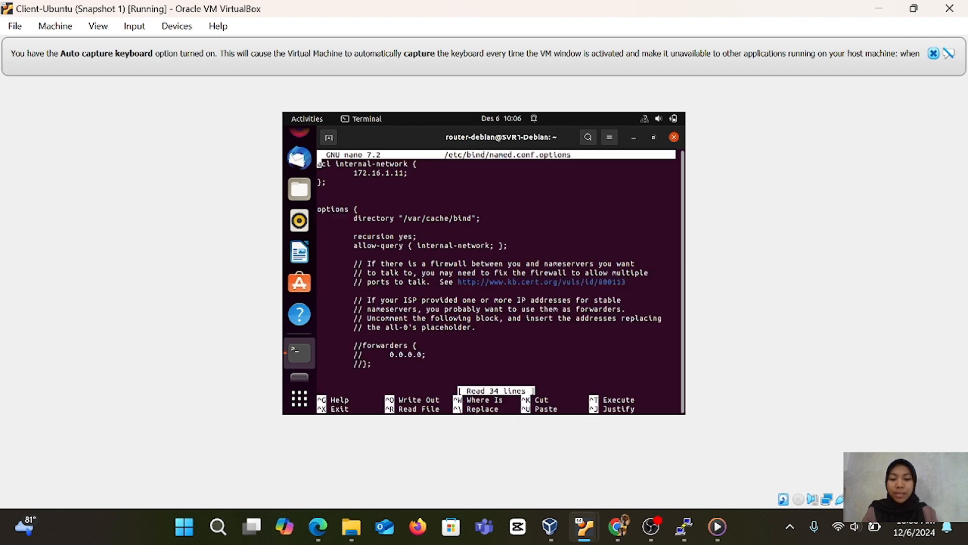
# Uncomment the opening "forwarders {" line in the options block.
pyautogui.press('Down')
pyautogui.press('Down')
pyautogui.press('Down')
pyautogui.press('Down')
pyautogui.press('Down')
pyautogui.press('Down')
pyautogui.press('Down')
pyautogui.press('Down')
pyautogui.press('Down')
pyautogui.press('Down')
pyautogui.press('Down')
pyautogui.press('Down')
pyautogui.press('Down')
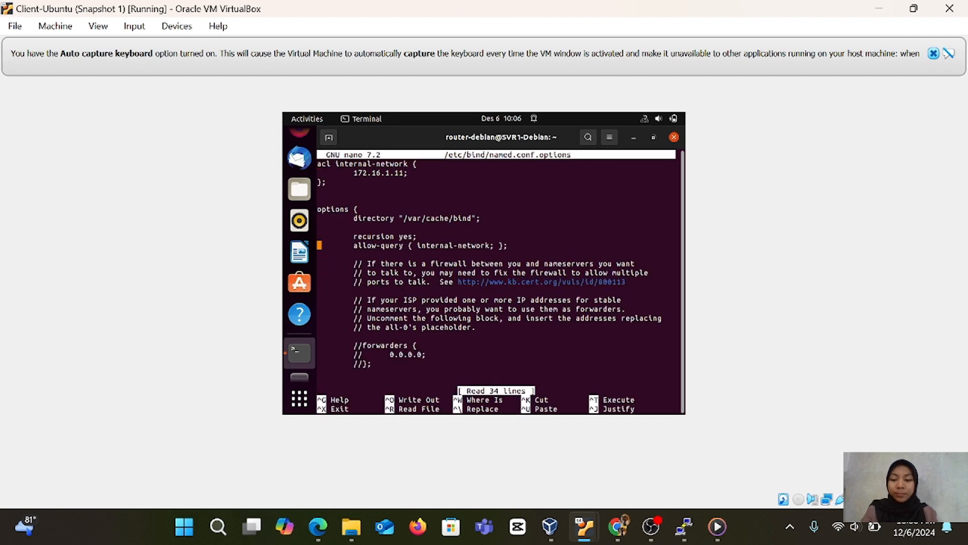
pyautogui.press('Down')
pyautogui.press('Down')
pyautogui.press('Down')
pyautogui.press('Down')
pyautogui.press('Down')
pyautogui.press('Down')
pyautogui.press('Down')
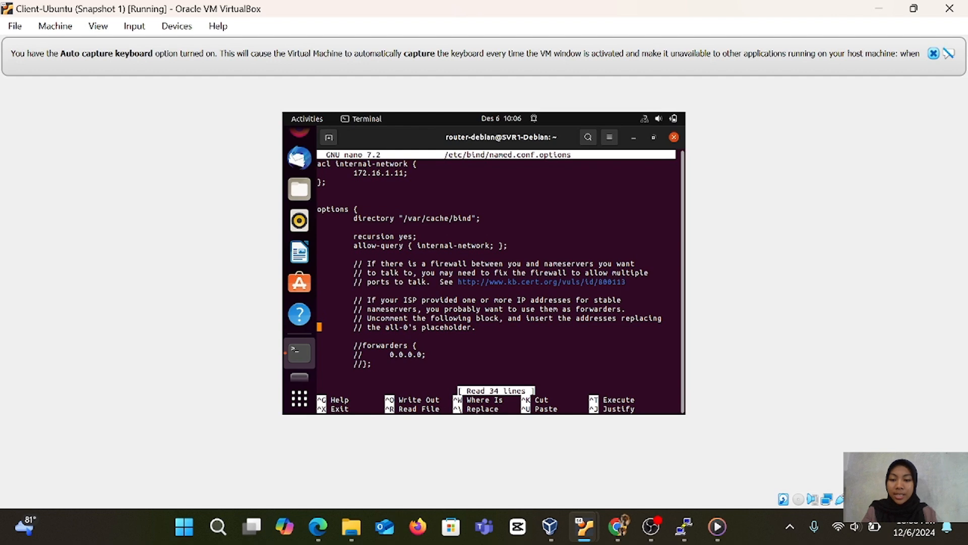
pyautogui.press('Right')
# Remove the comment slashes from the 0.0.0.0 address line and the closing line of the forwarders block.
pyautogui.press('Right')
pyautogui.press('Right')
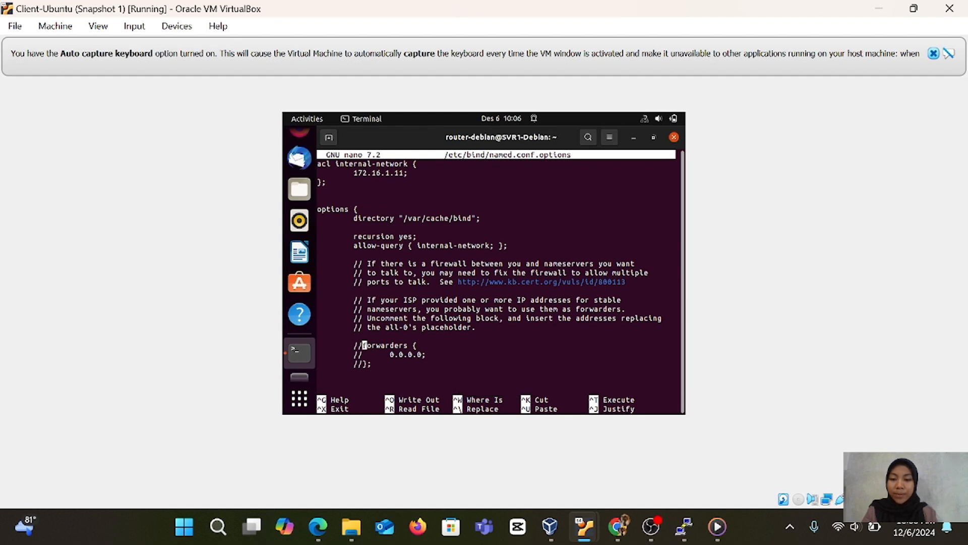
pyautogui.press('BackSpace')
pyautogui.press('BackSpace')
pyautogui.press('Down')
pyautogui.press('Right')
pyautogui.press('Right')
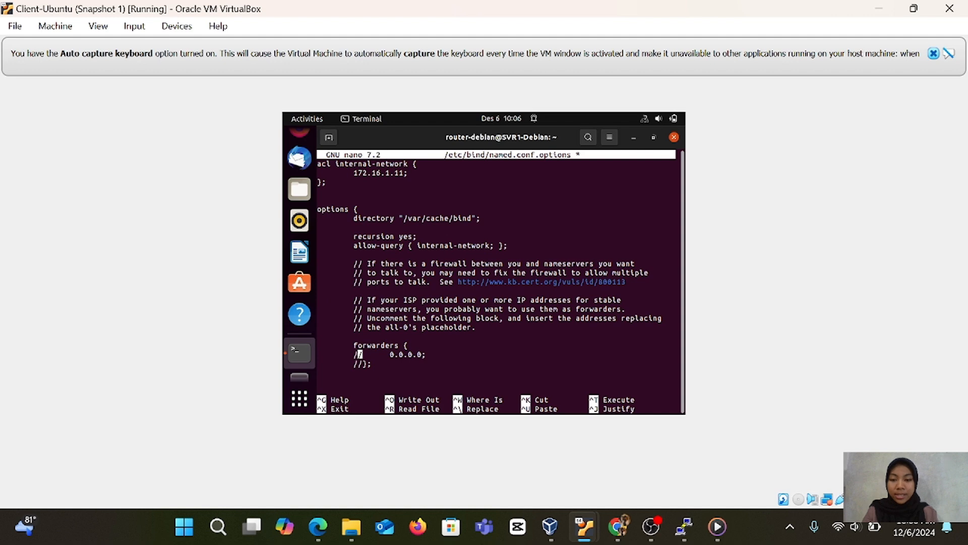
pyautogui.press('BackSpace')
pyautogui.press('BackSpace')
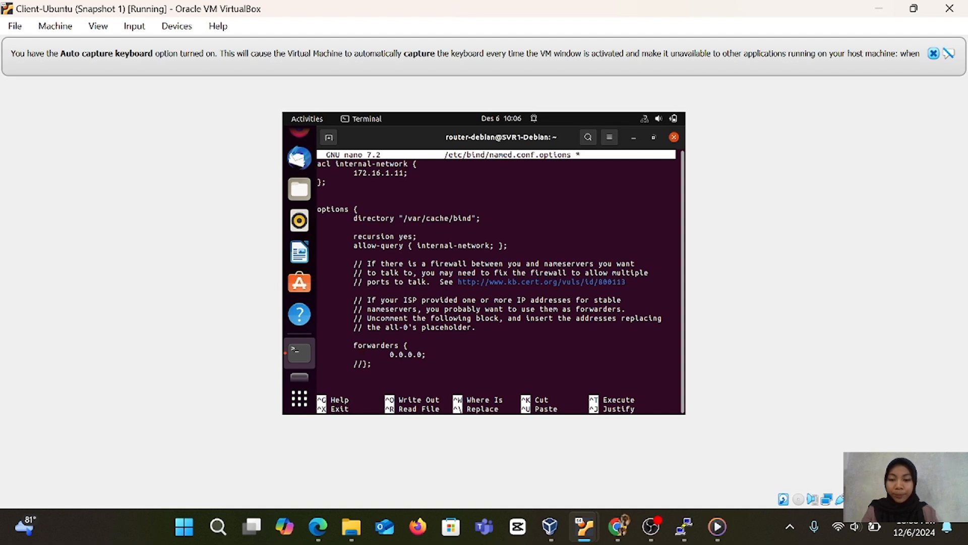
pyautogui.press('Down')
pyautogui.press('Right')
pyautogui.press('Right')
pyautogui.press('BackSpace')
pyautogui.press('BackSpace')
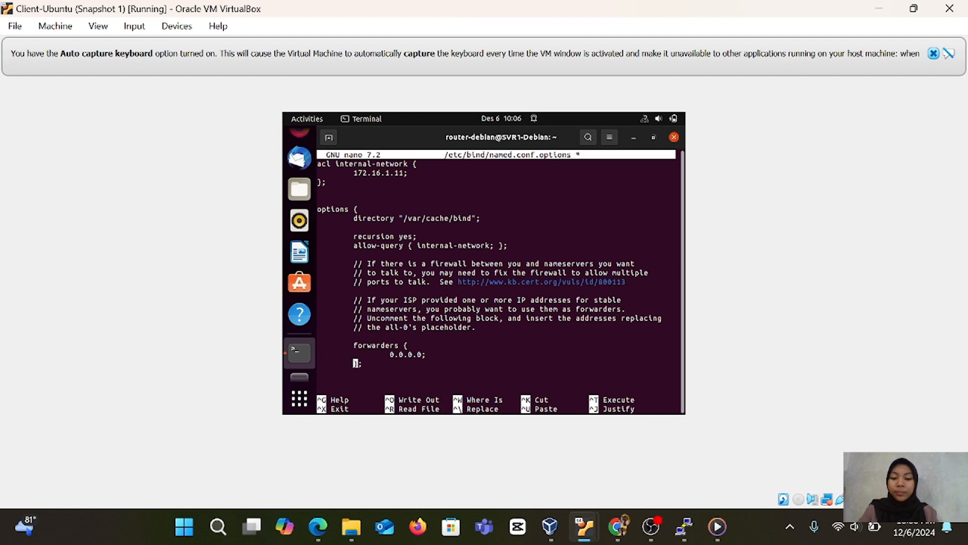
# Replace the placeholder address in the forwarders block with 8.8.8.8, keeping the closing semicolon.
pyautogui.press('Up')
pyautogui.press('Right')
pyautogui.press('Right')
pyautogui.press('Right')
pyautogui.press('Right')
pyautogui.press('Right')
pyautogui.press('Right')
pyautogui.press('Right')
pyautogui.press('Right')
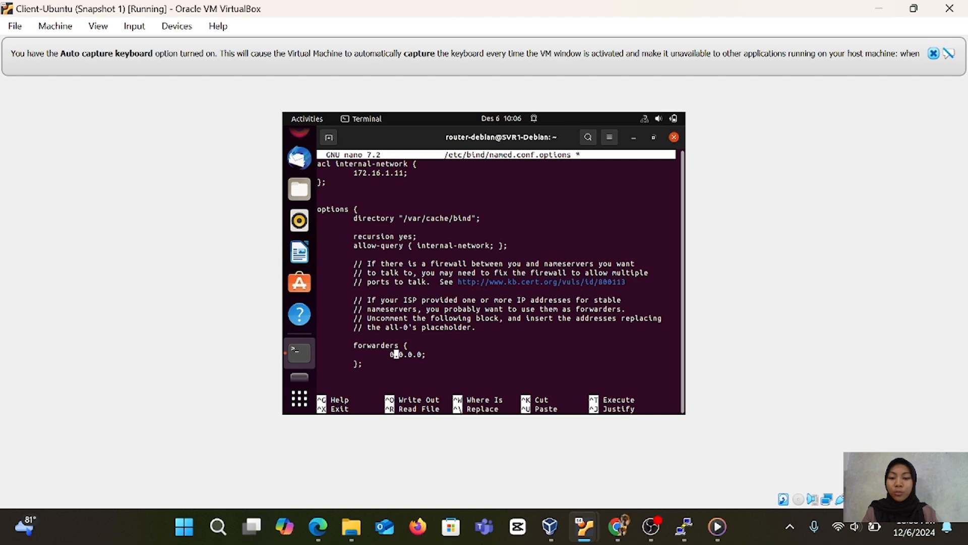
pyautogui.press('BackSpace')
pyautogui.press('BackSpace')
pyautogui.press('BackSpace')
pyautogui.press('BackSpace')
pyautogui.press('BackSpace')
pyautogui.press('BackSpace')
pyautogui.press('BackSpace')
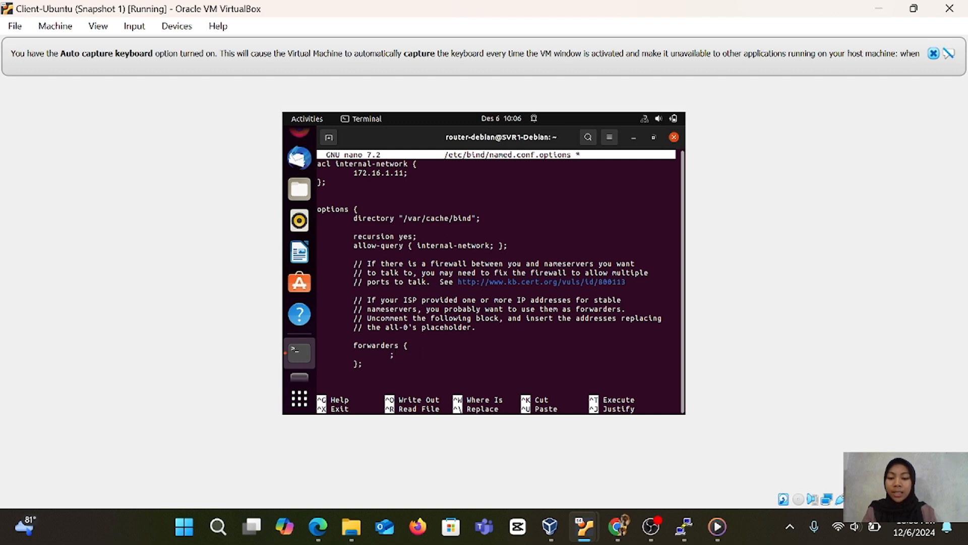
pyautogui.write('8.8.8.8')
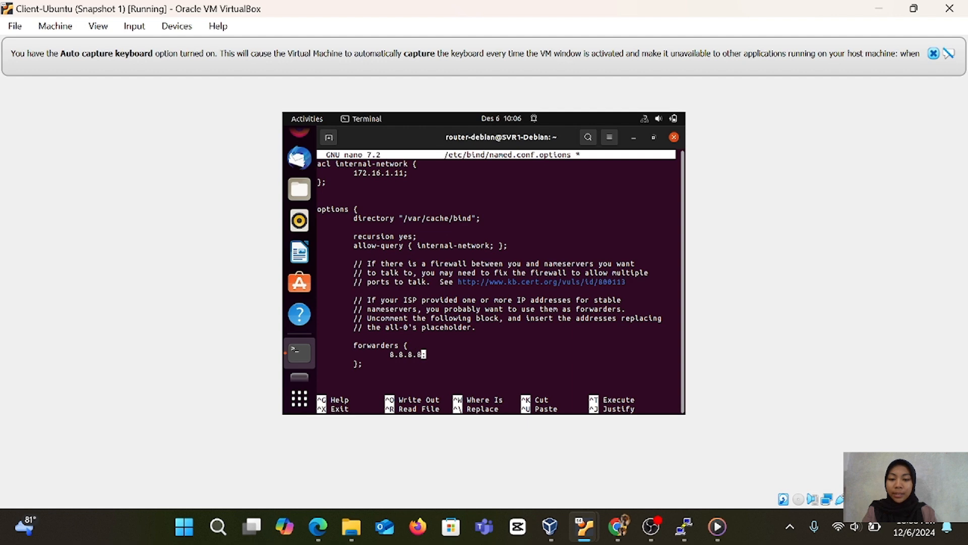
# Add 8.8.4.4; as a second forwarder address on its own indented line below 8.8.8.8 in the forwarders block.
pyautogui.press('Right')
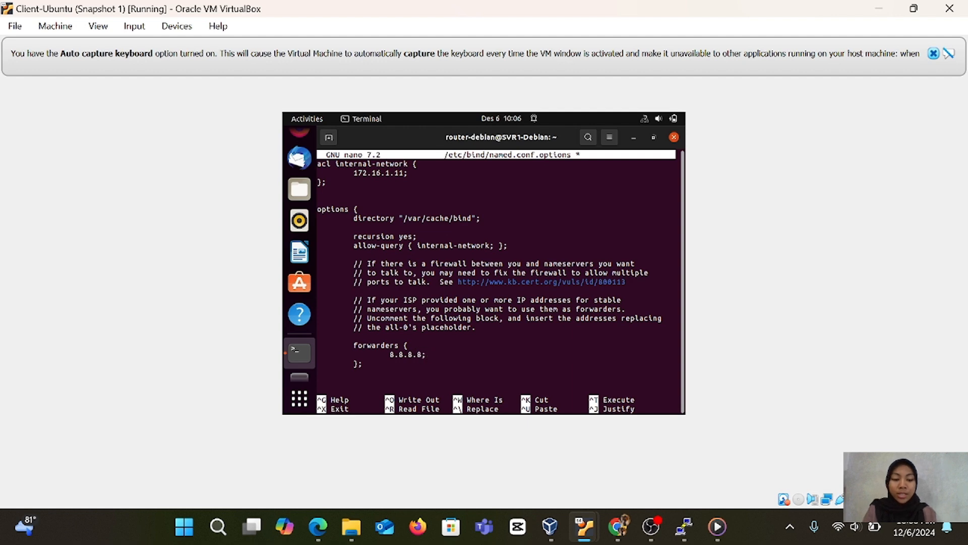
pyautogui.press('Return')
pyautogui.press('Tab')
pyautogui.press('Tab')
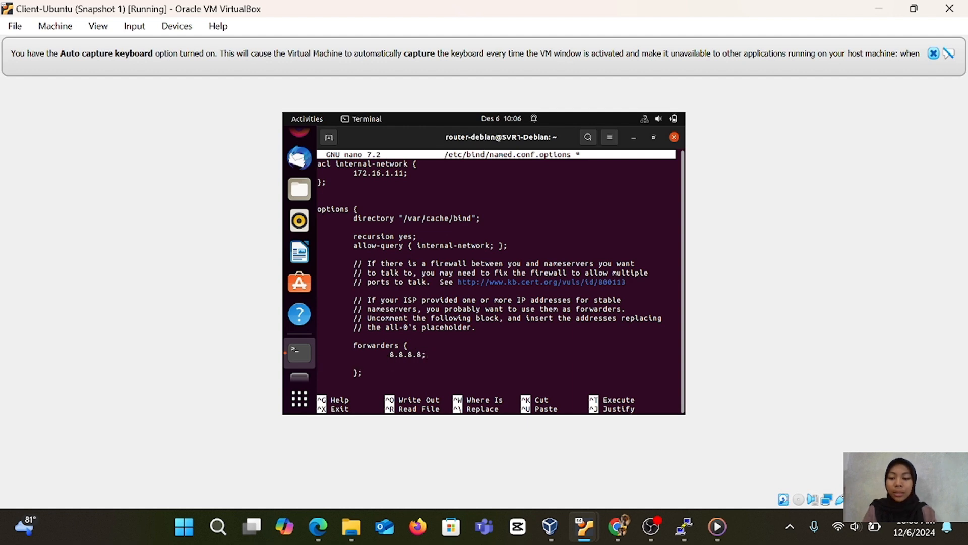
pyautogui.write('8.8.')
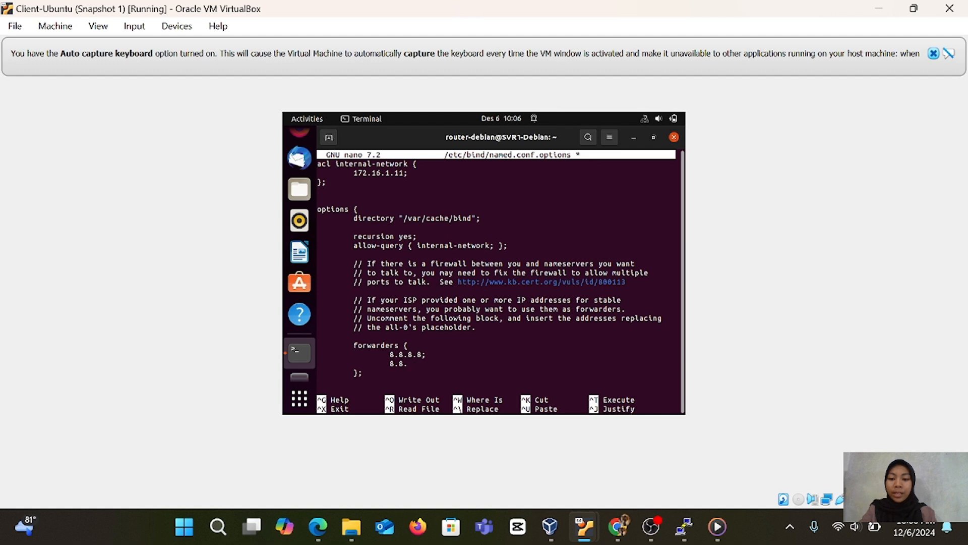
pyautogui.write('4.4;')
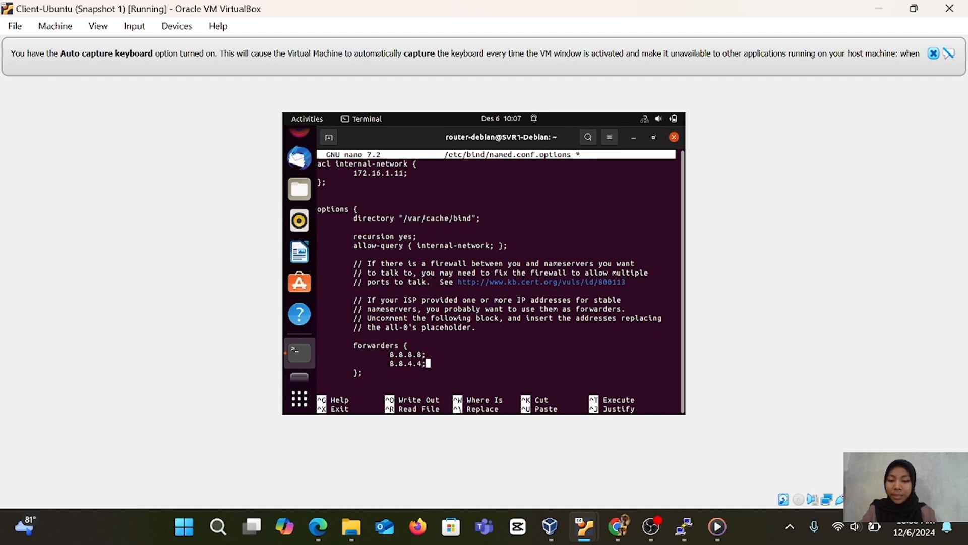
# Add the line "forward only;" directly below the closing line of the forwarders block.
pyautogui.press('Down')
pyautogui.press('Return')
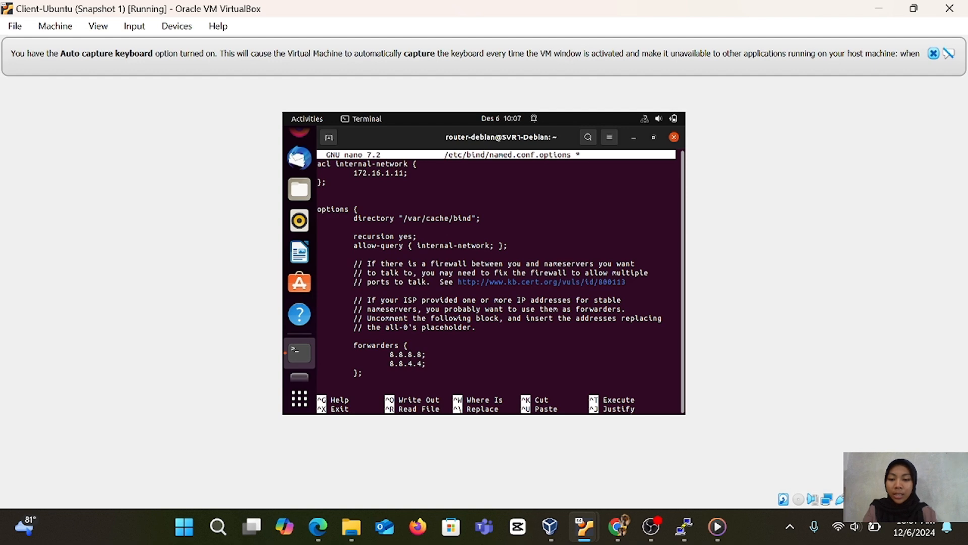
pyautogui.write('fo')
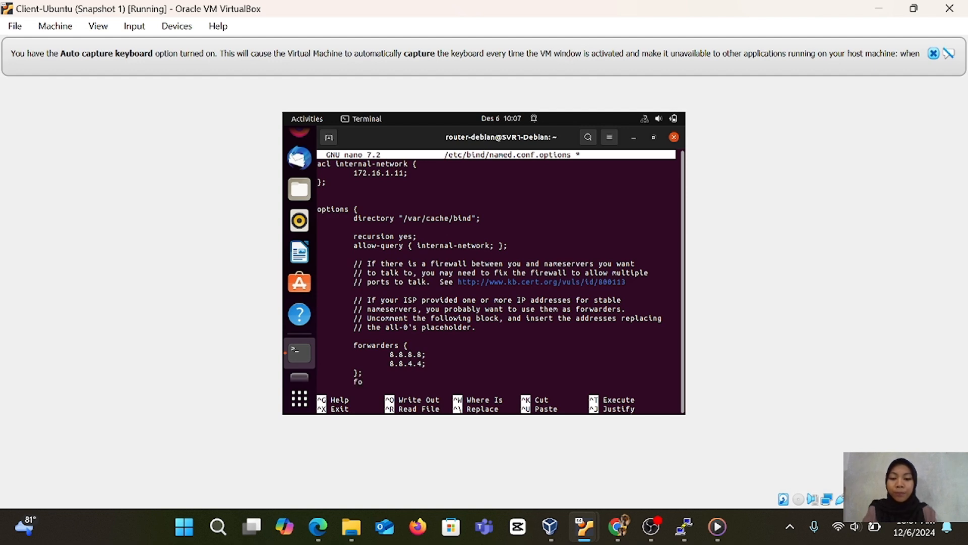
pyautogui.write('rward')
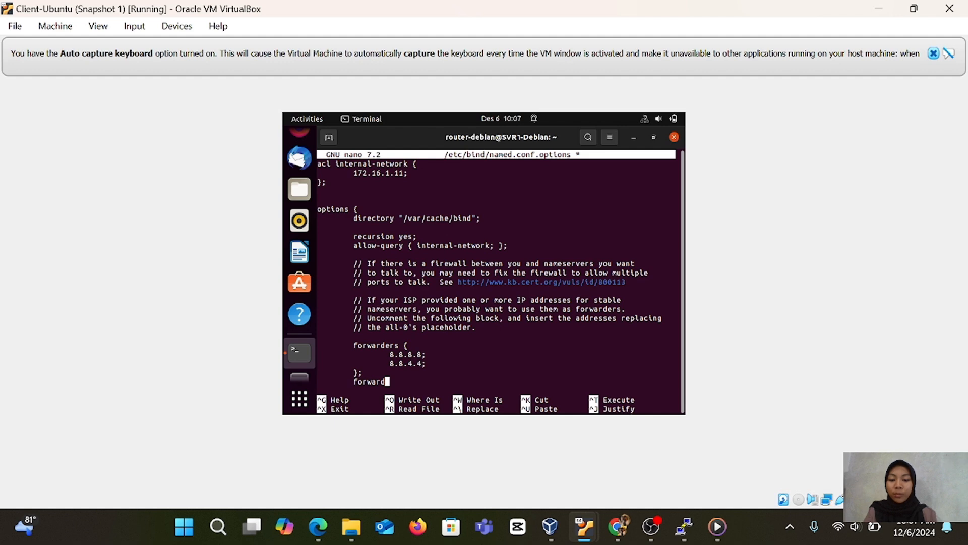
pyautogui.write(' onl')
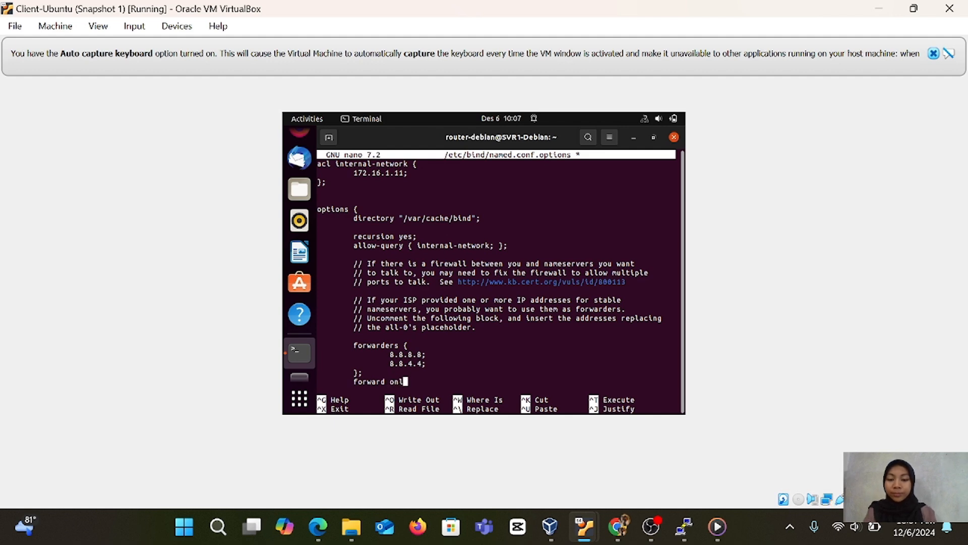
pyautogui.write('y')
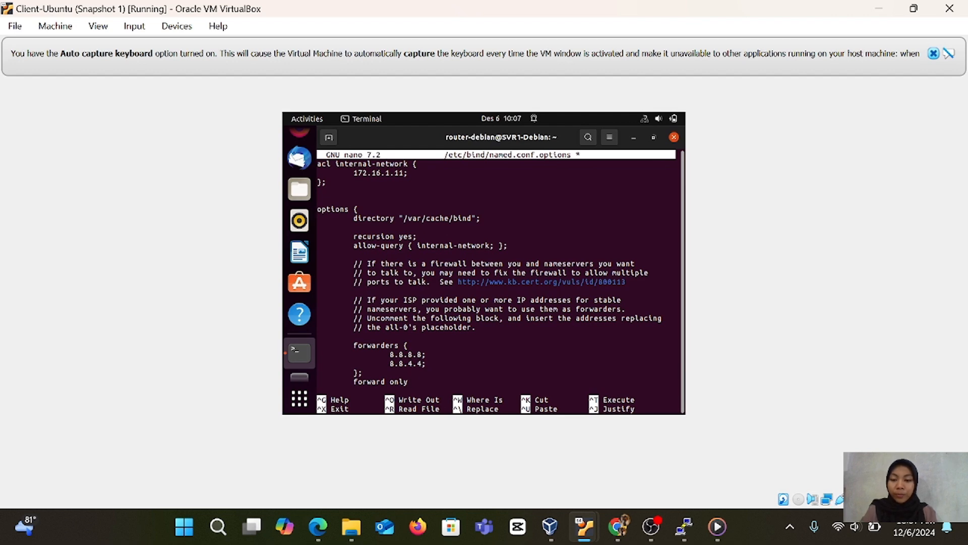
pyautogui.write(';')
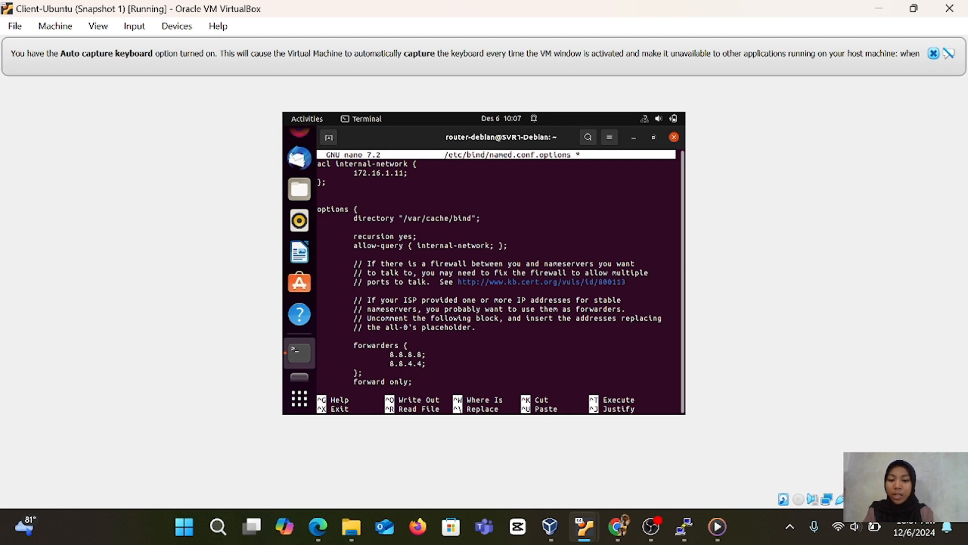
# Append a semicolon after the opening brace of the forwarders line so it reads "forwarders {;".
pyautogui.press('Down')
pyautogui.press('Down')
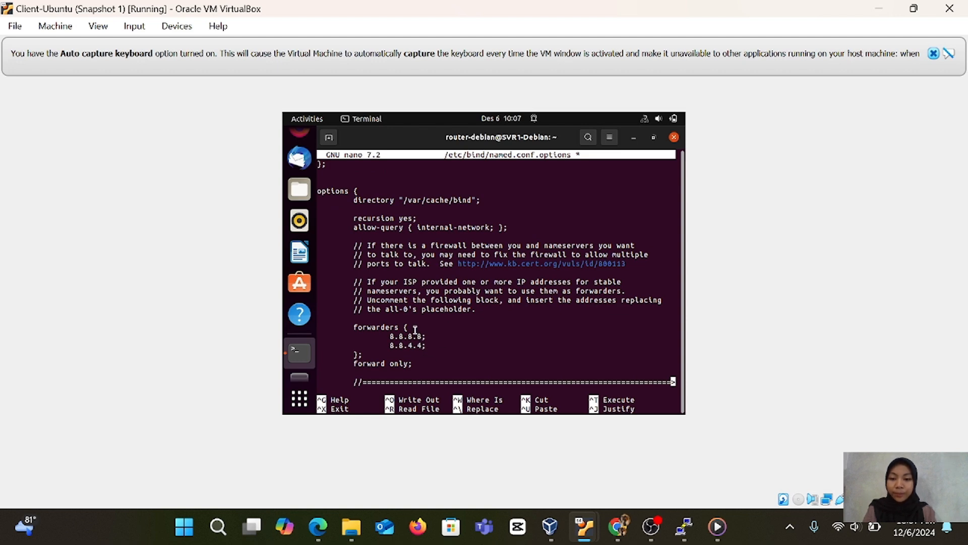
pyautogui.press('Up')
pyautogui.press('Up')
pyautogui.press('Up')
pyautogui.press('Up')
pyautogui.press('Up')
pyautogui.press('Up')
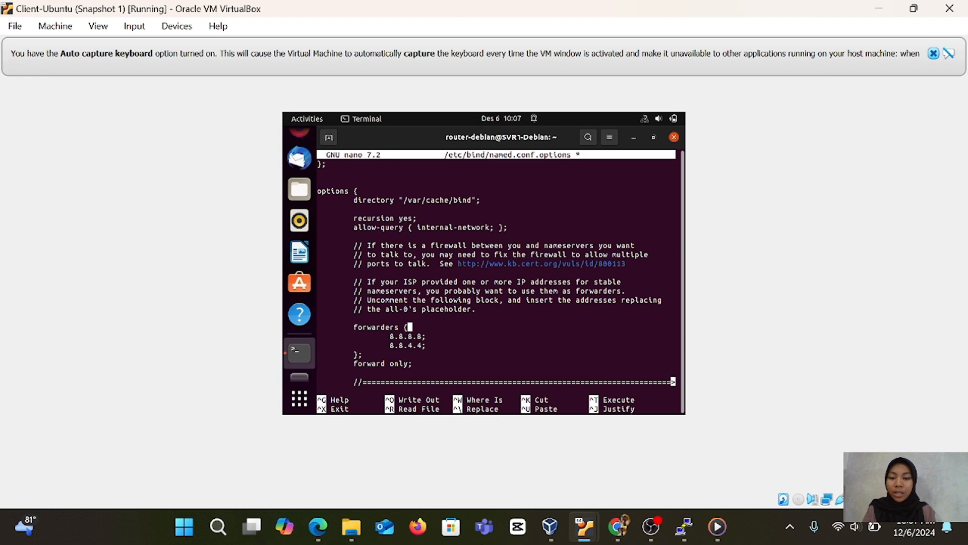
pyautogui.write(';')
pyautogui.moveTo(390, 337); pyautogui.dragTo(424, 330)
pyautogui.click(445, 330)
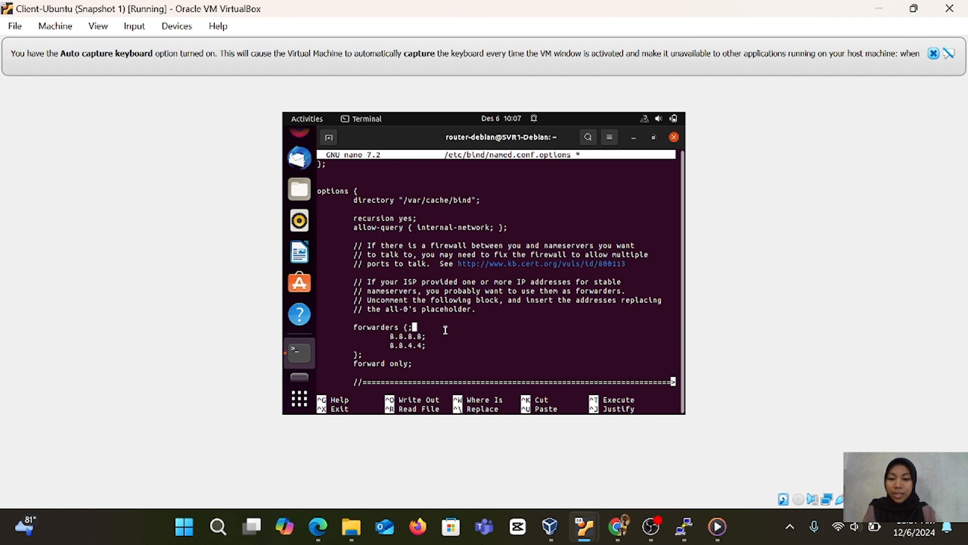
# Save the changes to /etc/bind/named.conf.options under the same name and exit nano.
pyautogui.hotkey('ctrl', 'x')
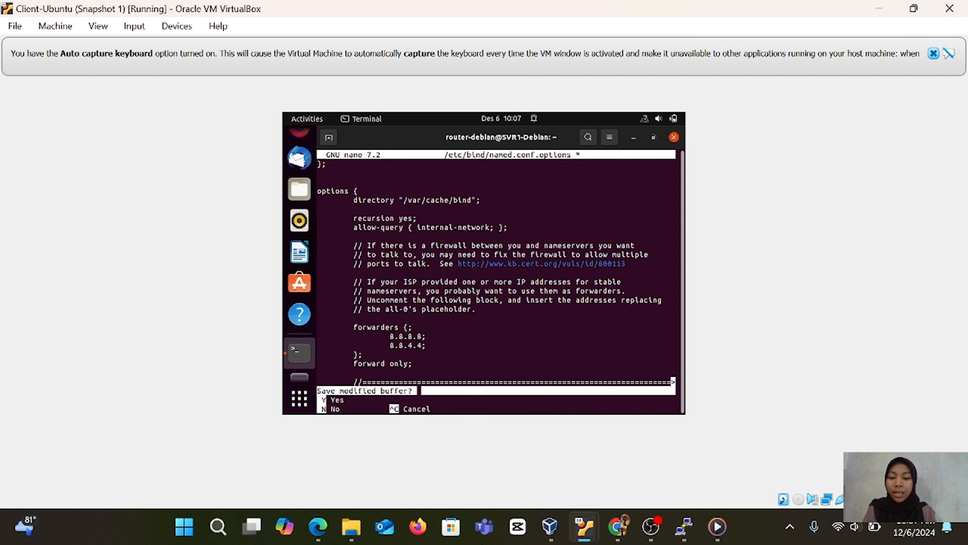
pyautogui.press('y')
pyautogui.press('Return')
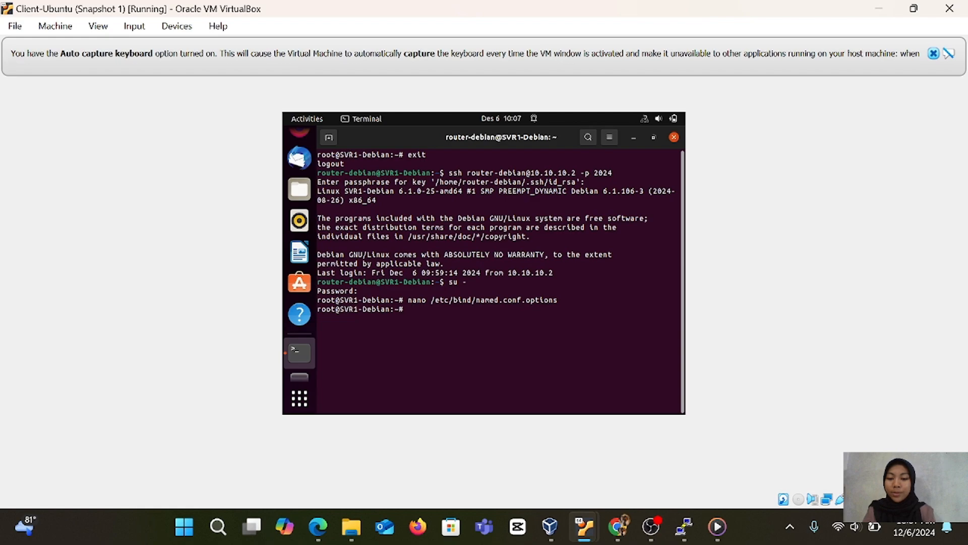